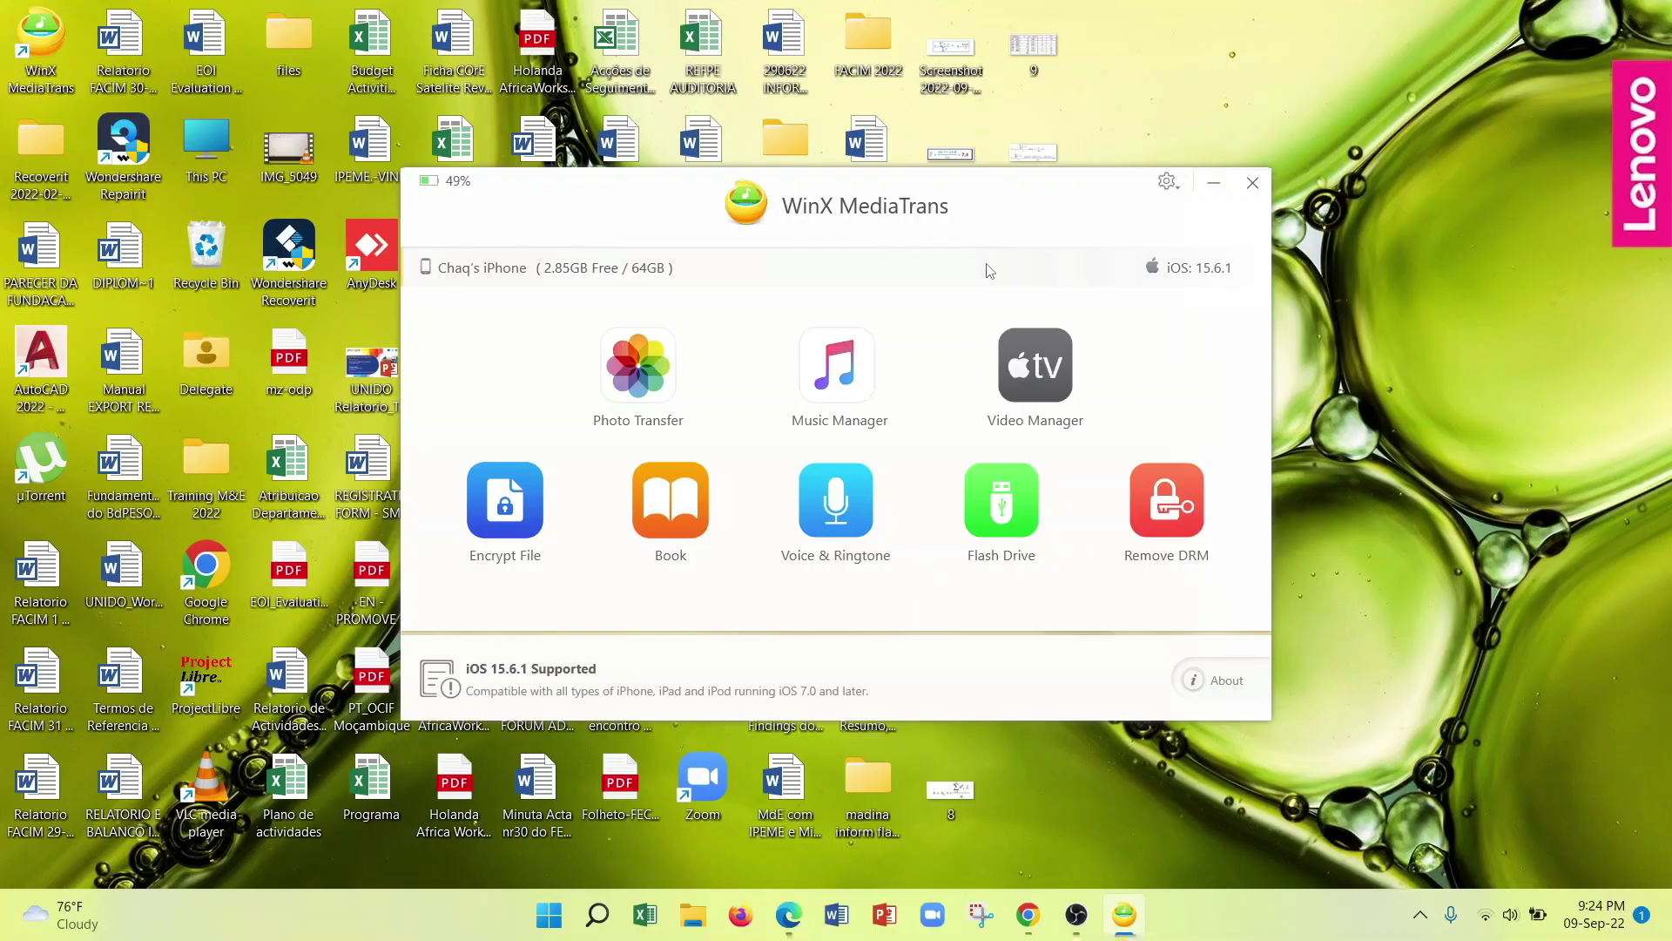
- Export the first three Camera Roll photos (404 KB) from Photo Transfer to the computer
click(640, 364)
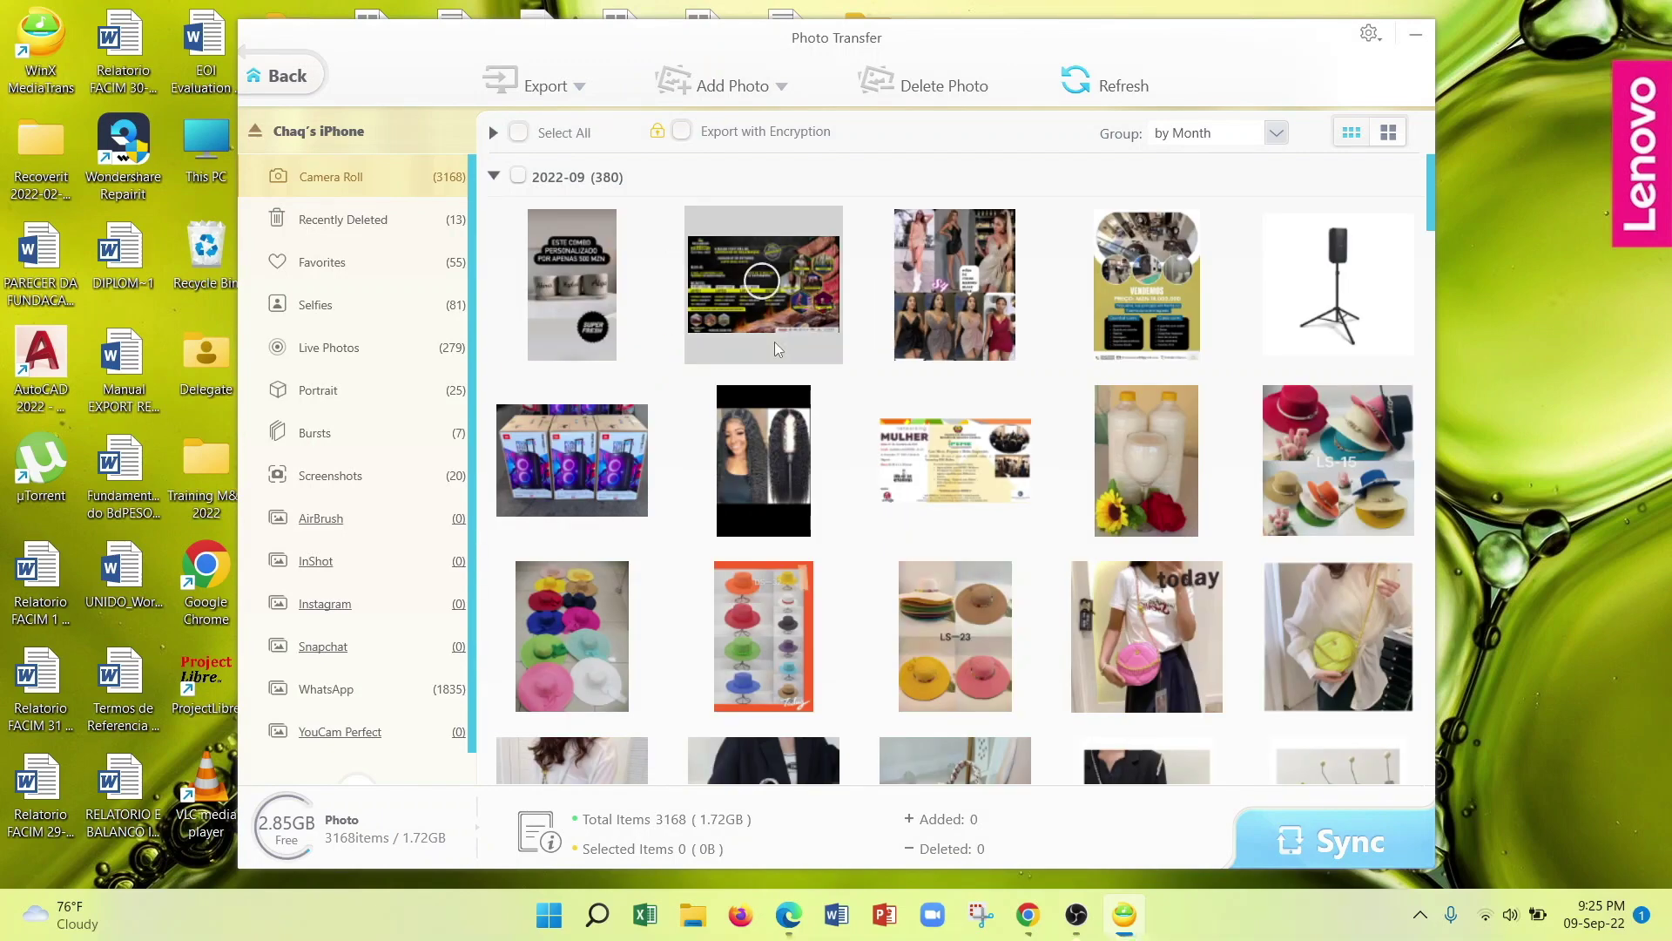
click(571, 287)
click(763, 287)
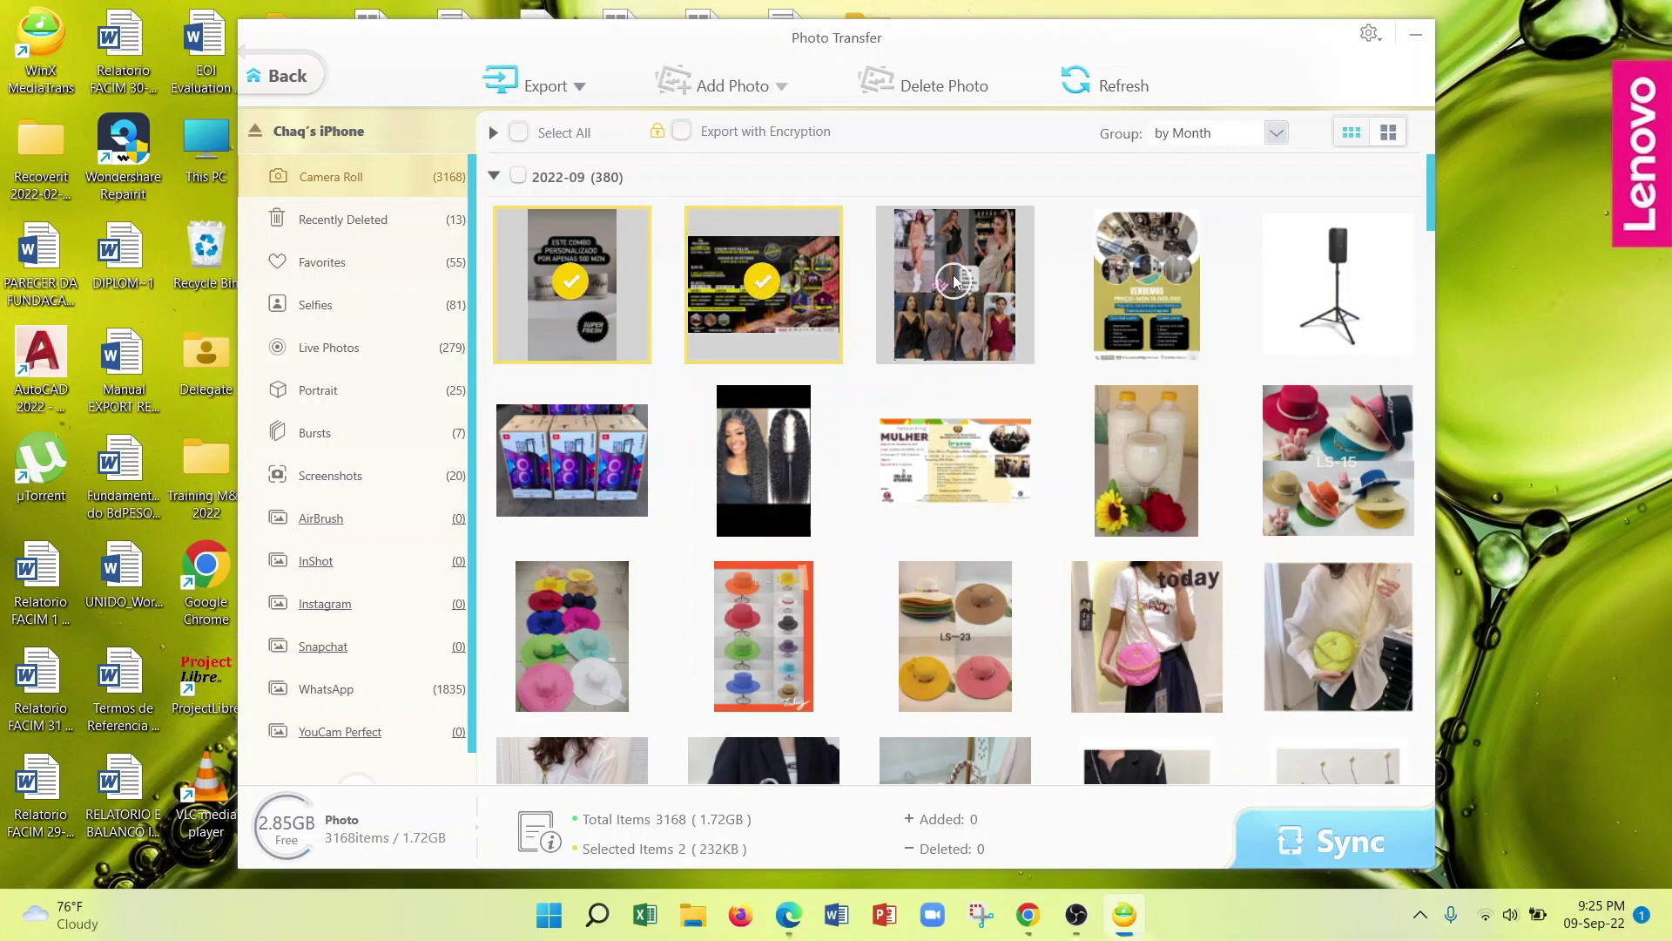
click(516, 85)
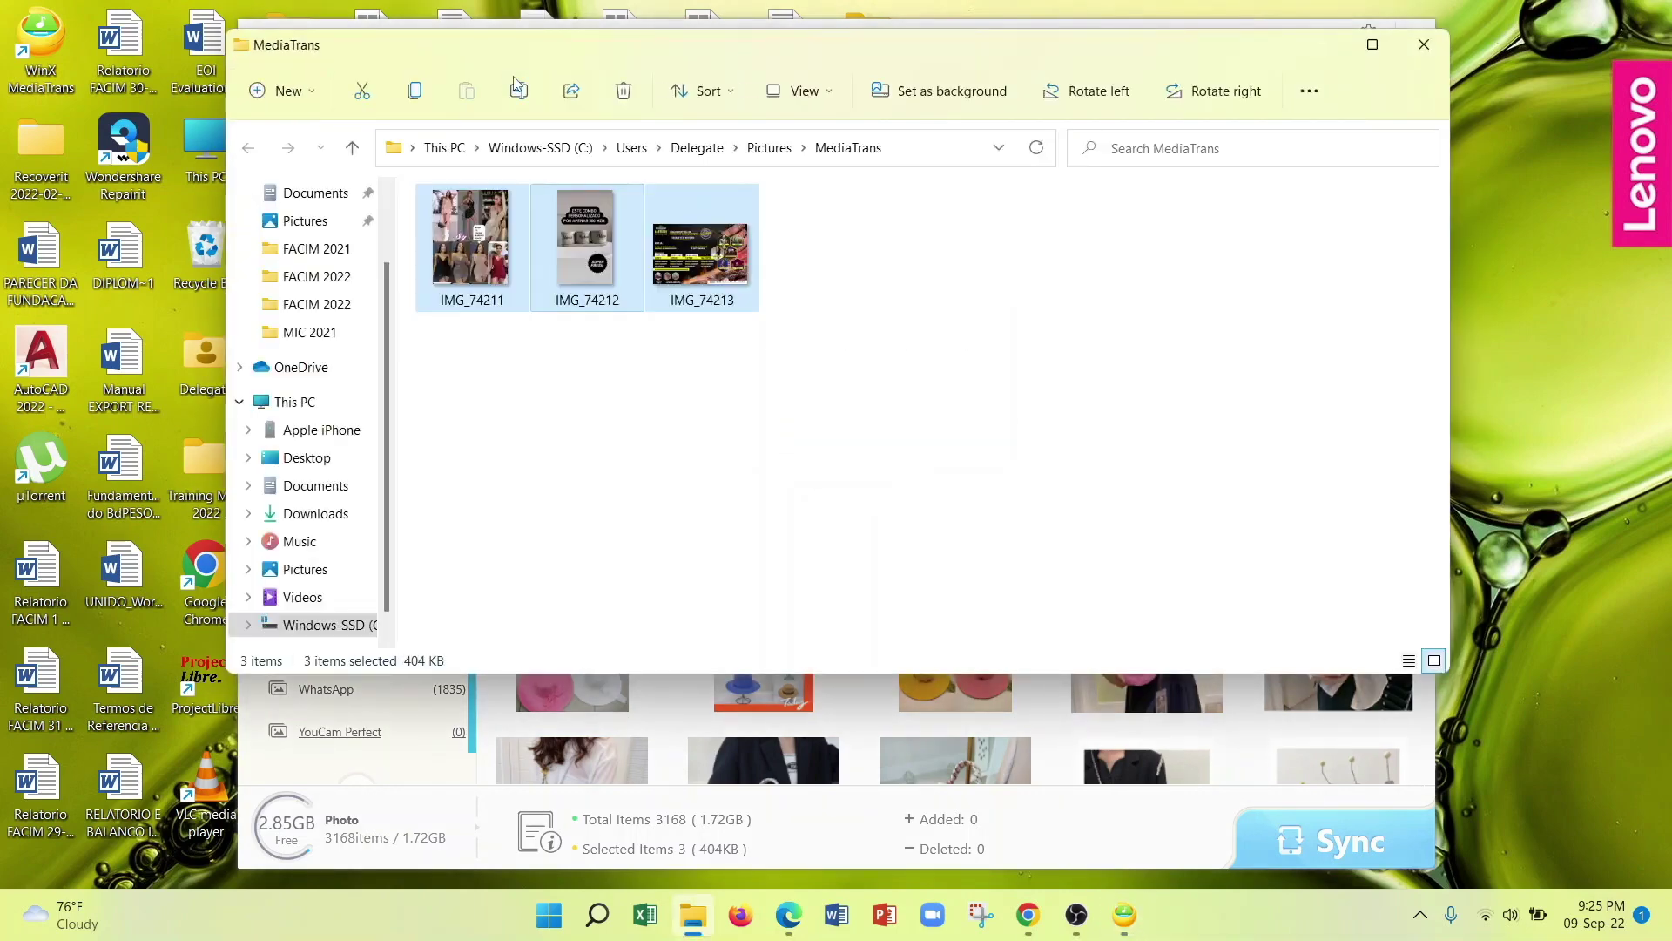
- Check IMG_74211–74213 in Pictures\MediaTrans, minimize Explorer, and untick the three photos in MediaTrans
click(885, 339)
drag(959, 336, 454, 190)
click(1002, 307)
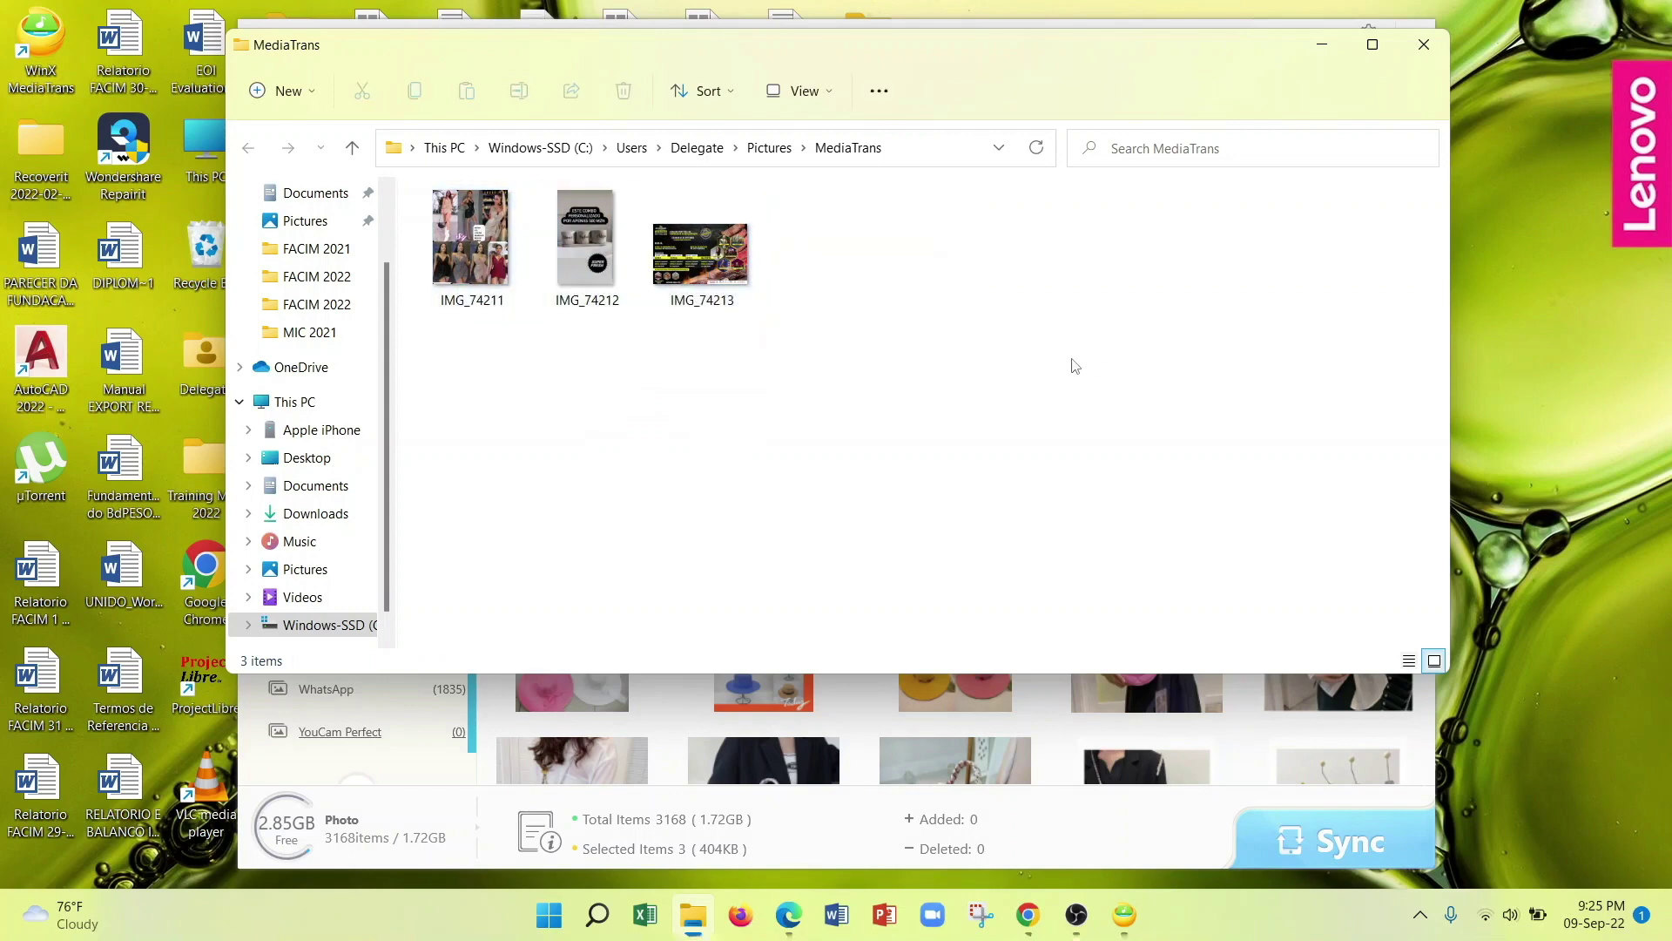
click(1321, 45)
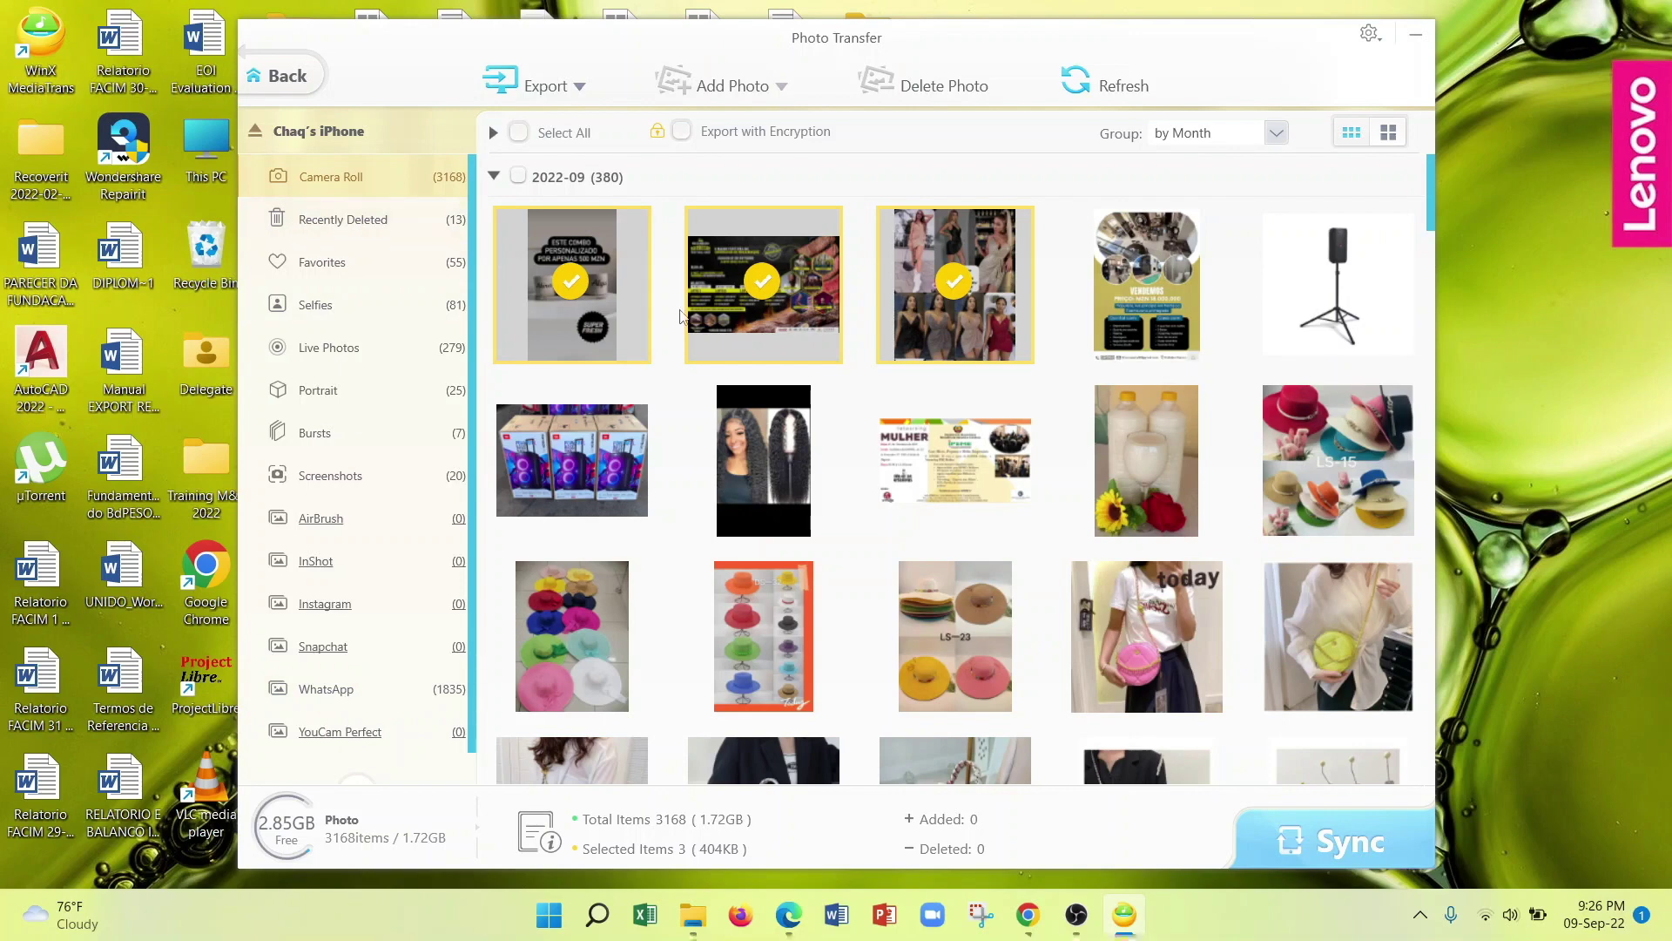
click(956, 287)
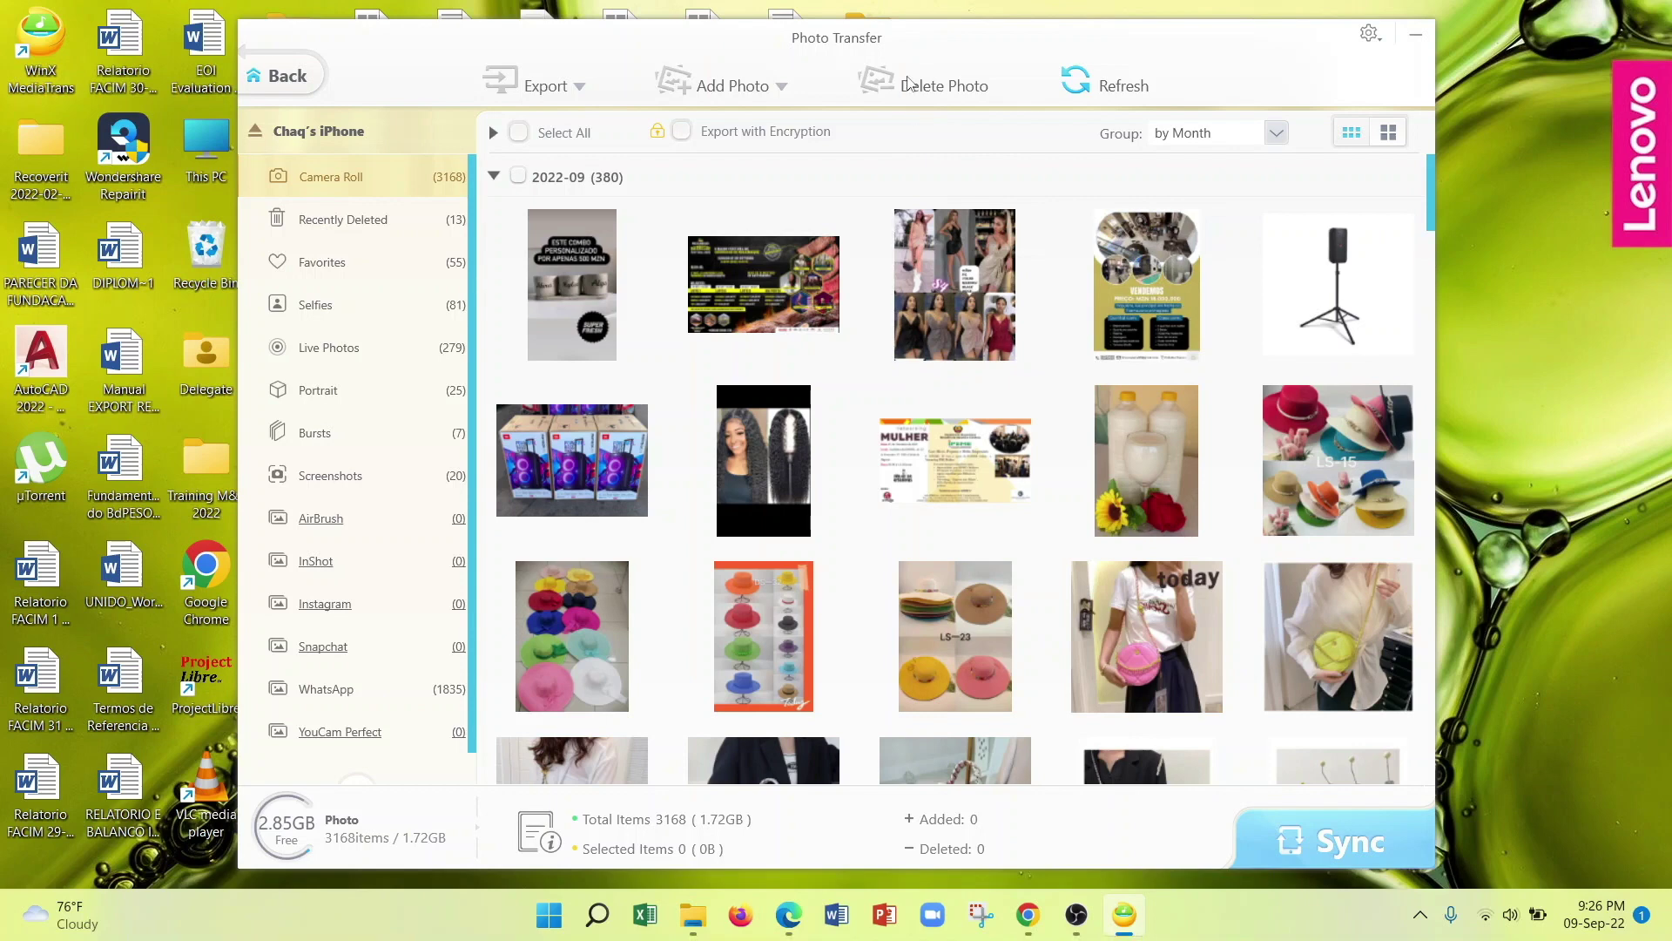
- Nudge the Photo Transfer window left and go back to the MediaTrans home screen
drag(802, 48, 784, 45)
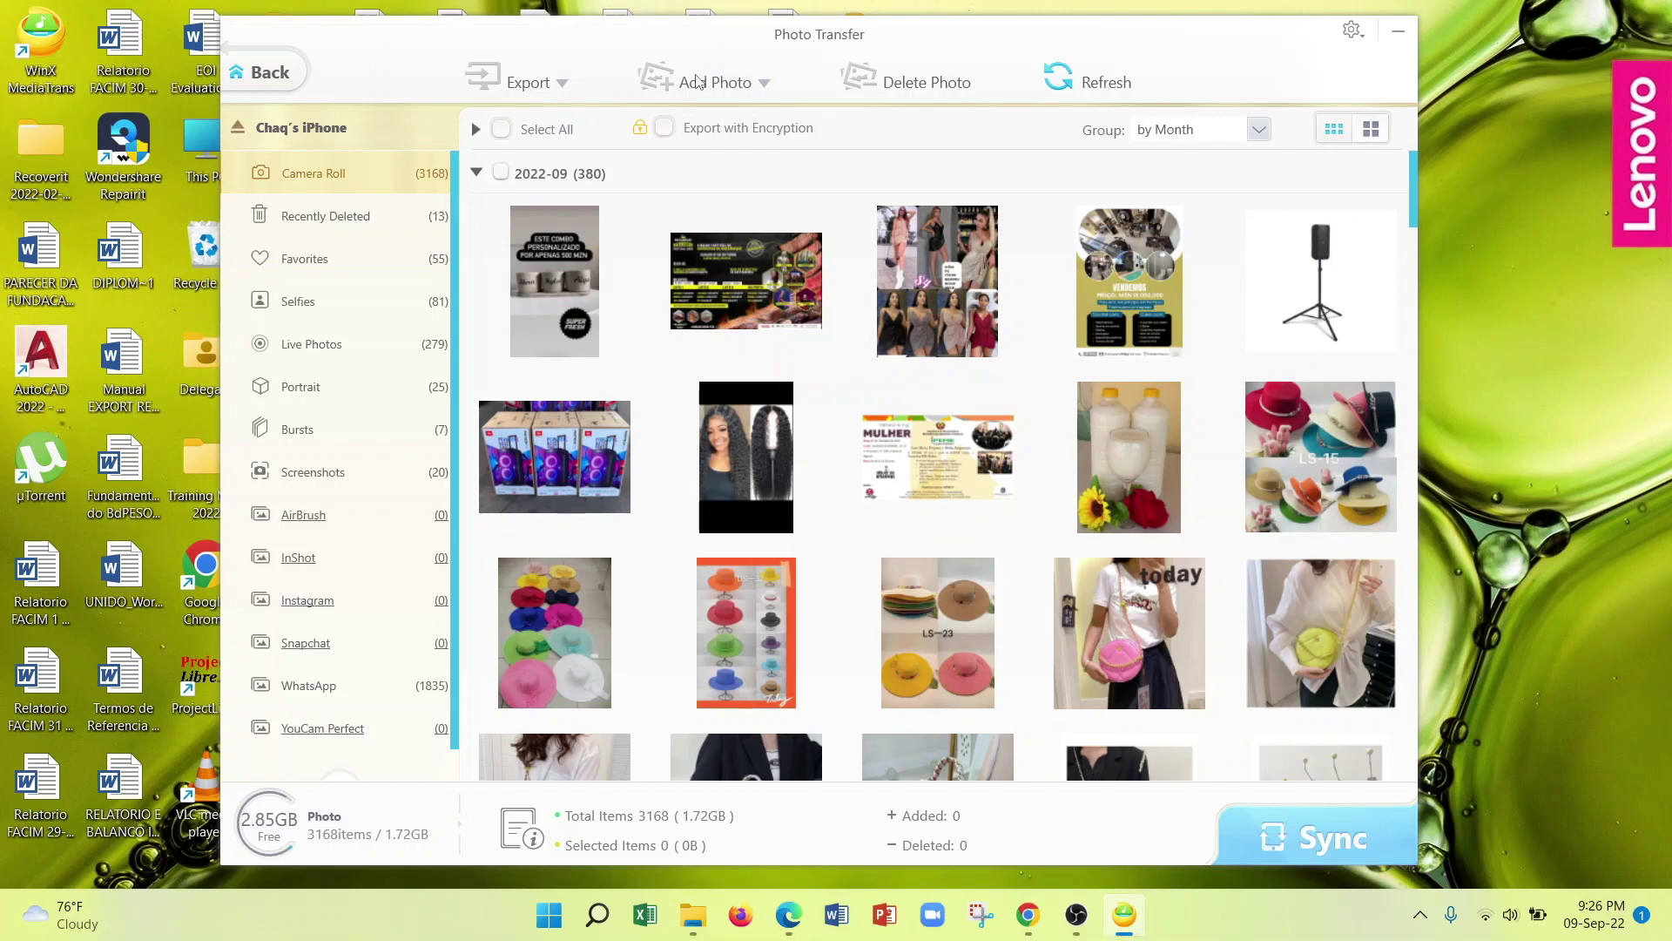
key(Escape)
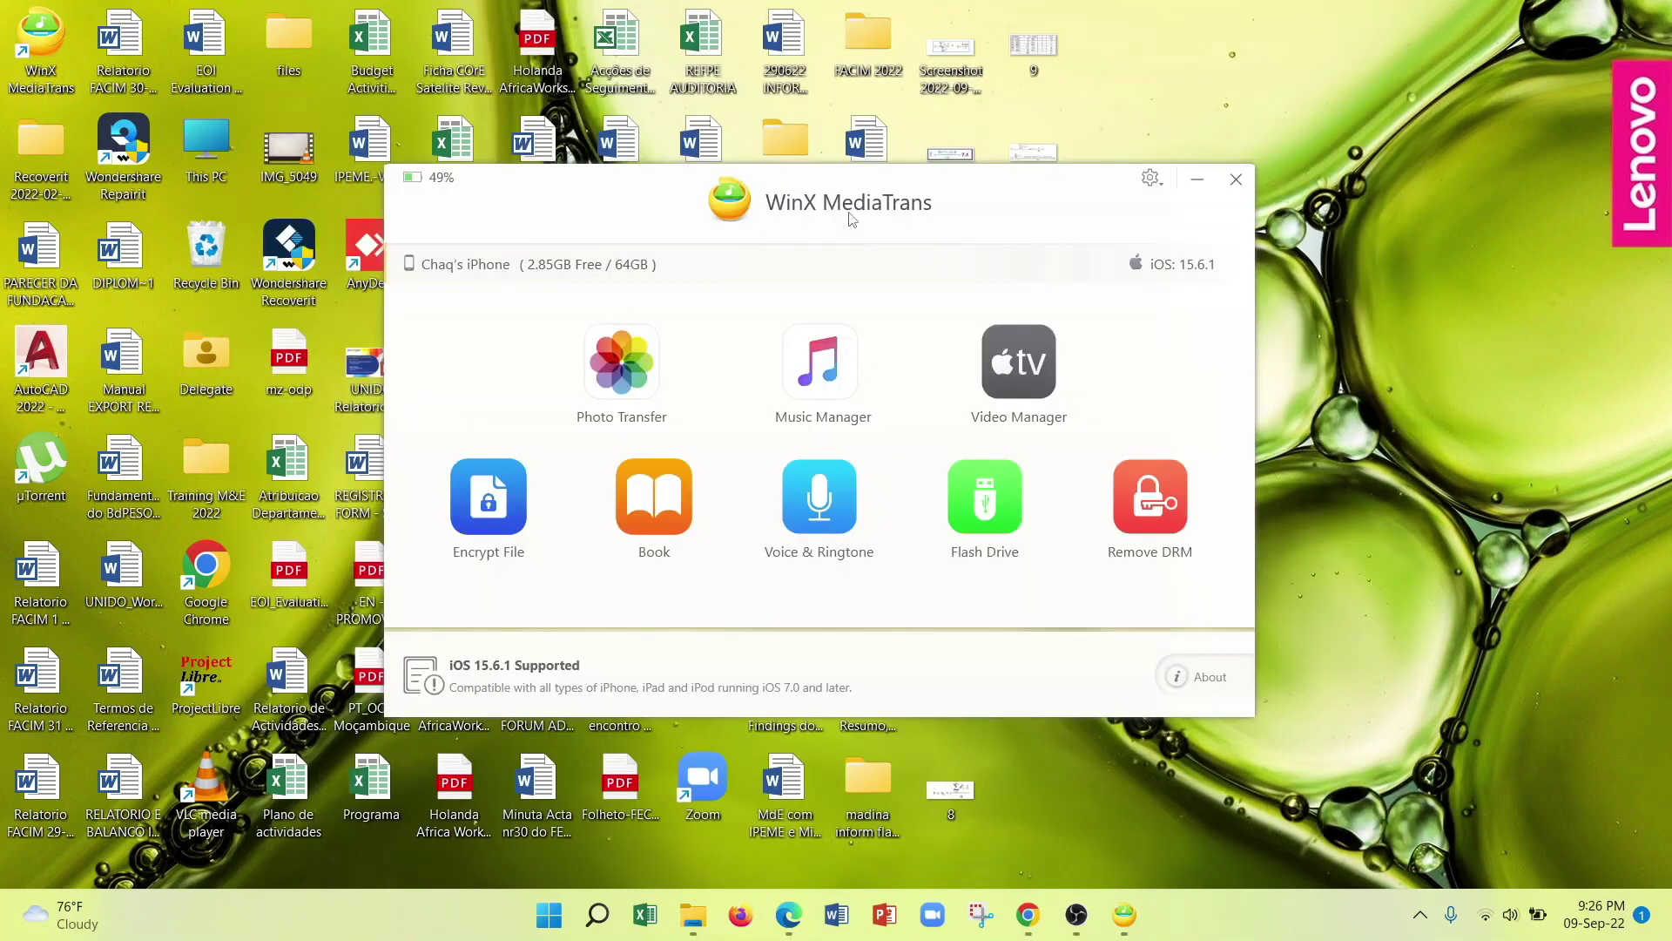
click(812, 366)
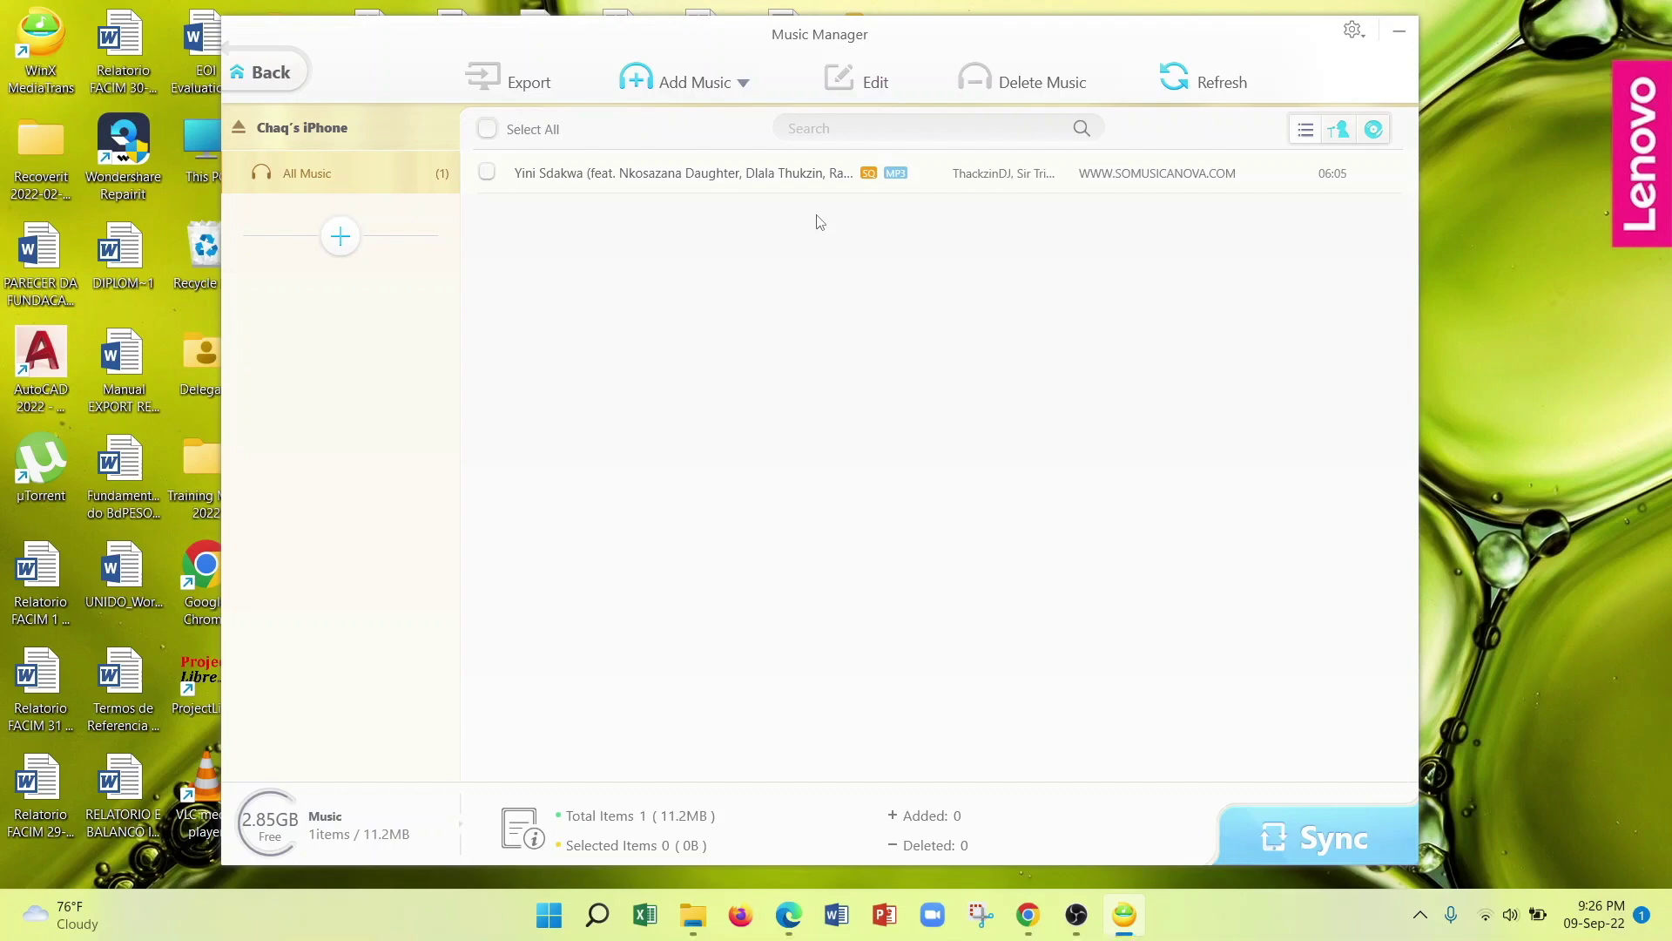
- Add Busta 929's 'Umsebenzi Wethu' from Downloads to the iPhone music list and sync it
click(682, 84)
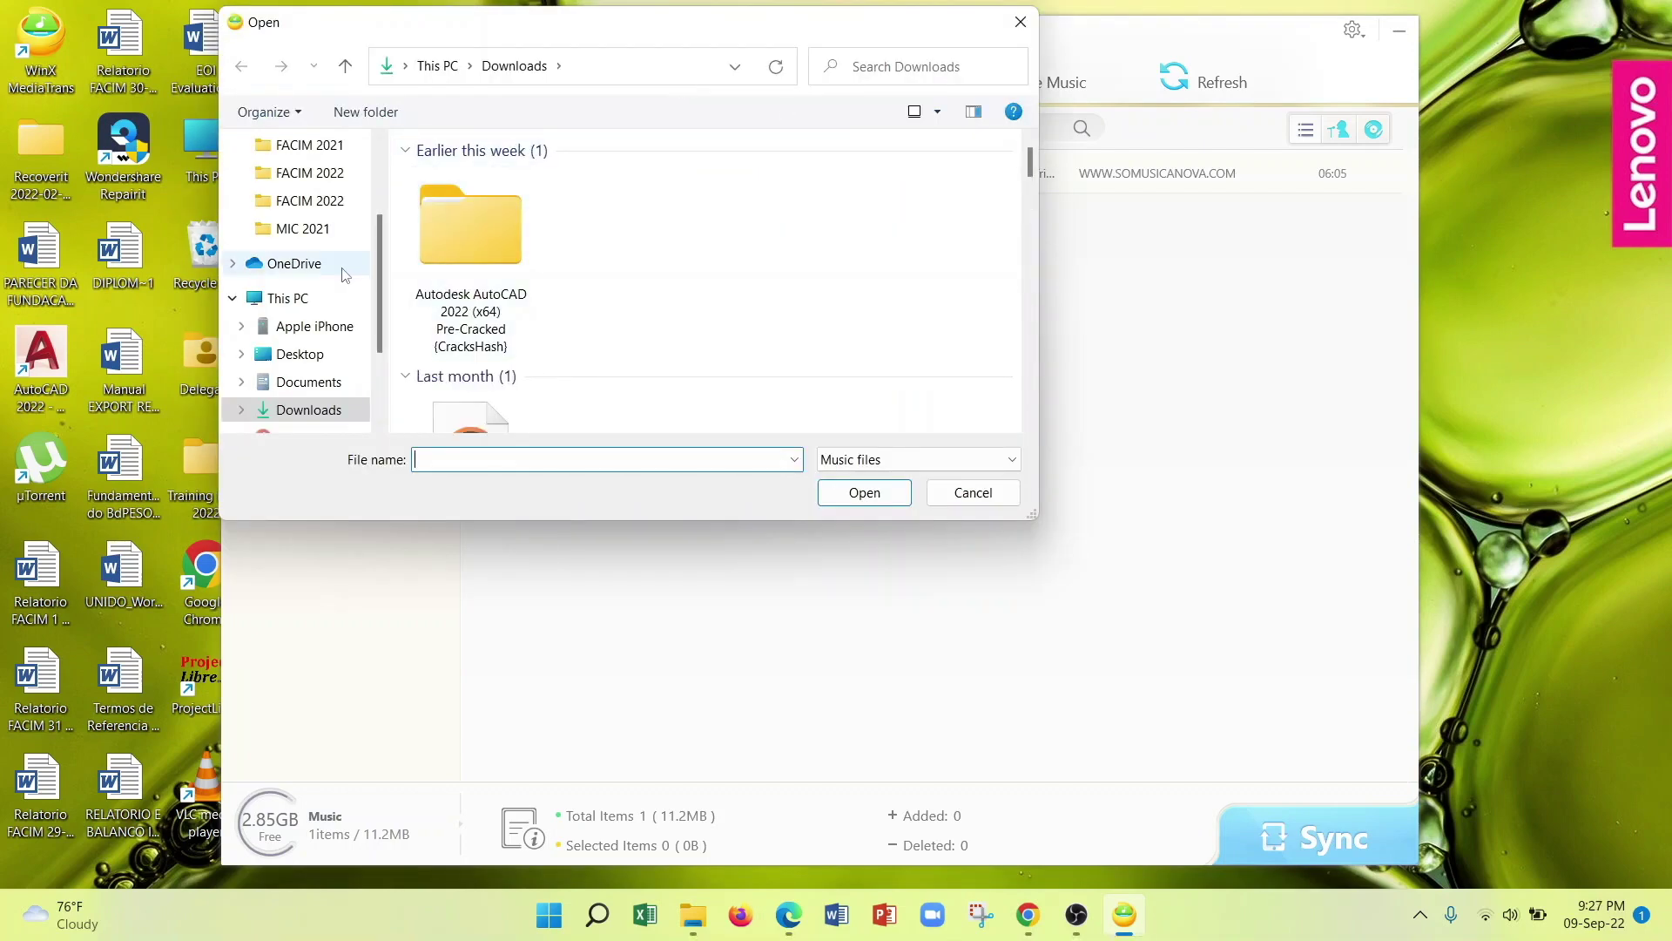
drag(1031, 175, 1012, 301)
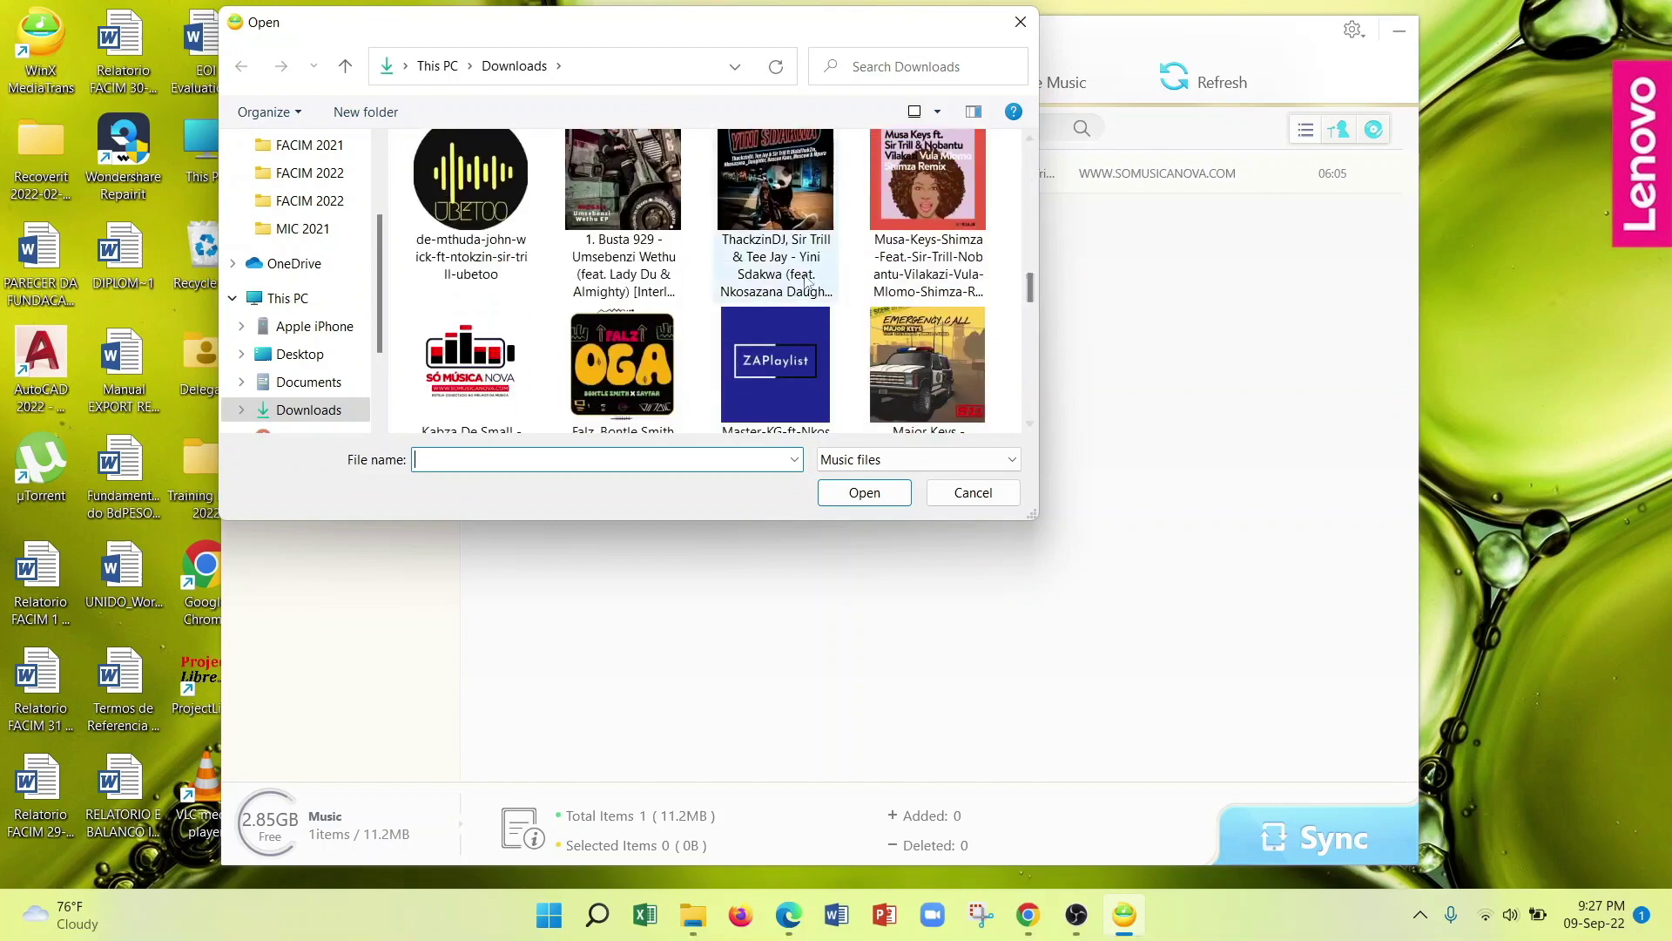
click(624, 201)
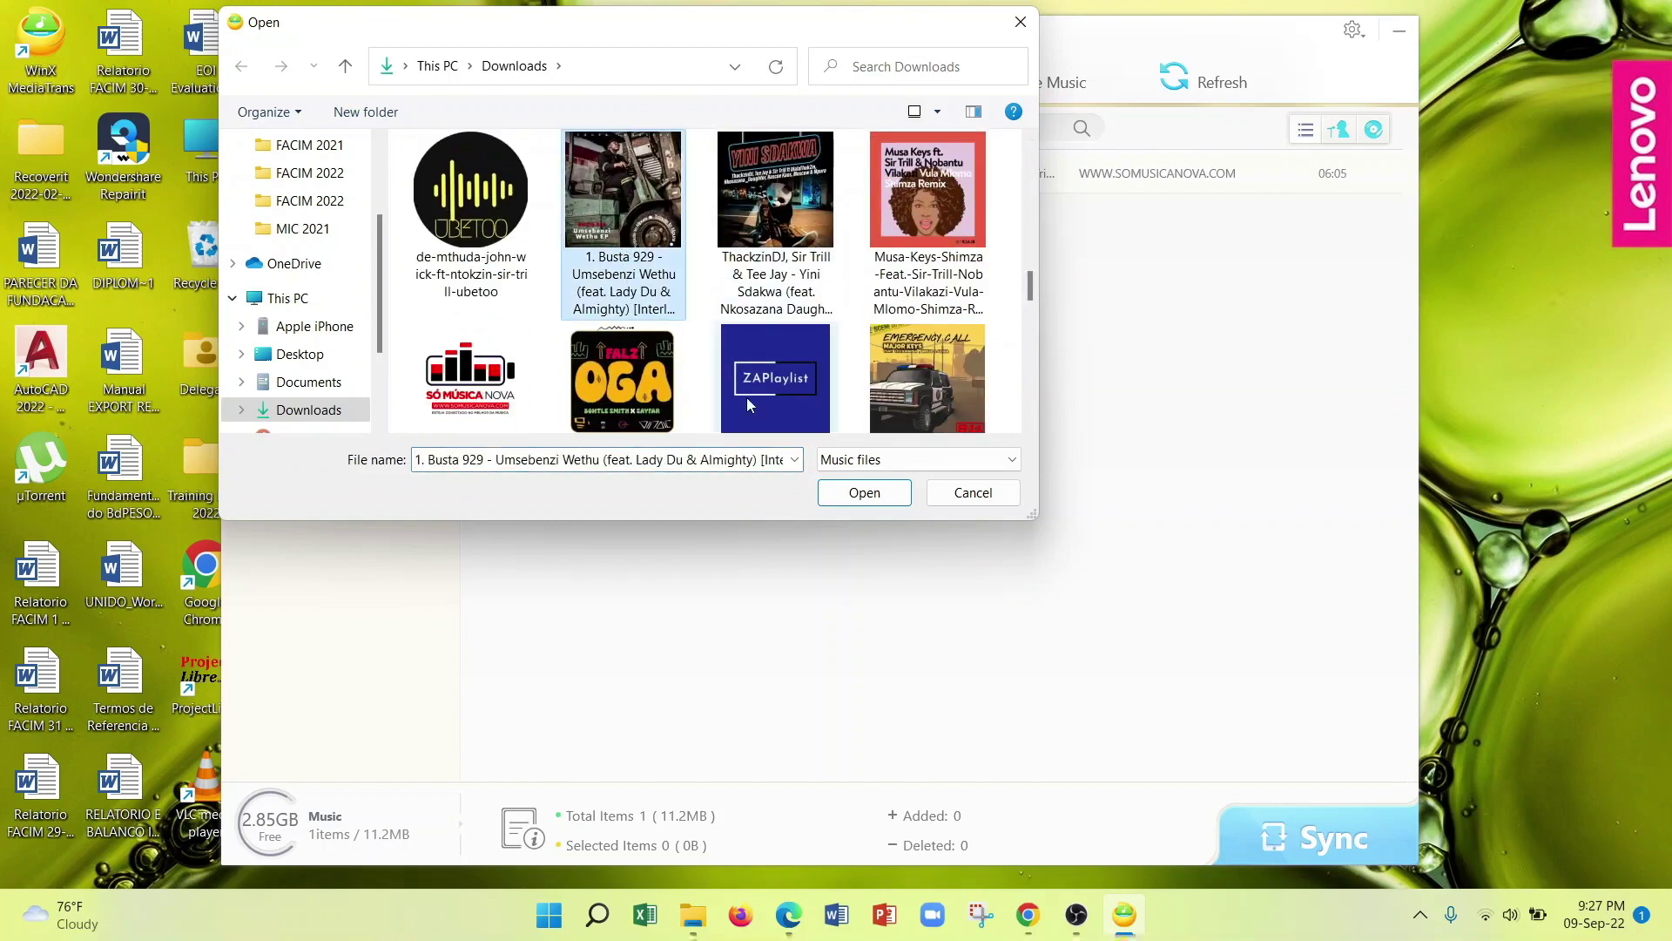
click(865, 494)
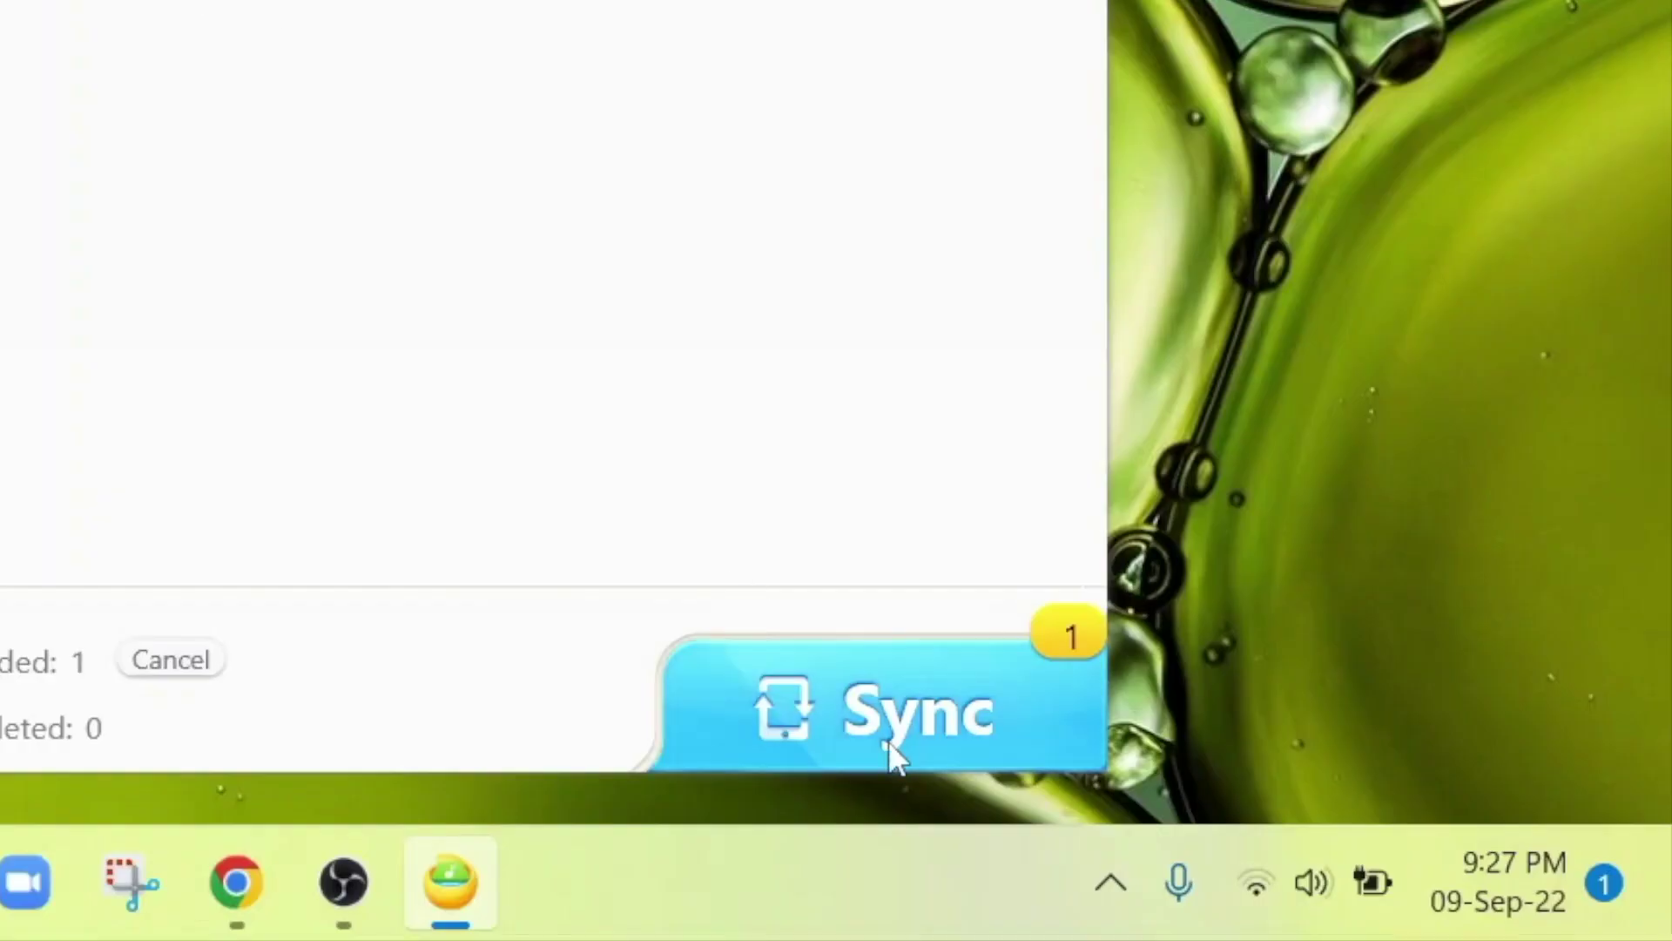
click(897, 756)
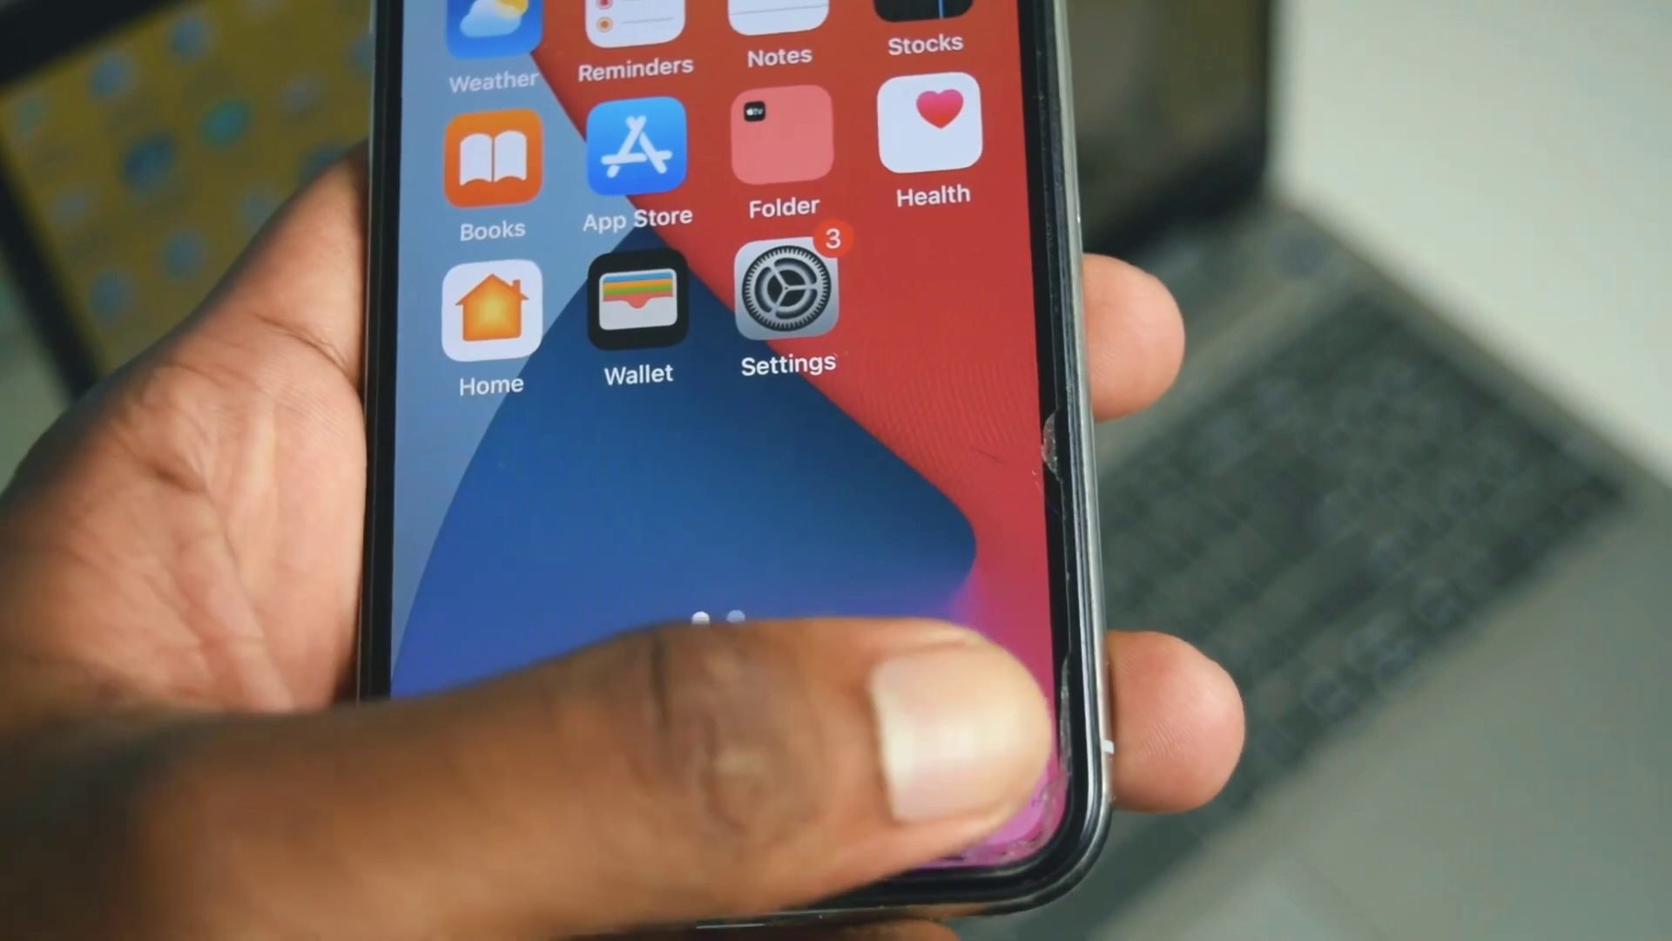
- Scroll the iPhone Music library to Recently Added and show the Umsebenzi Wethu EP album
scroll(609, 522, down, 3)
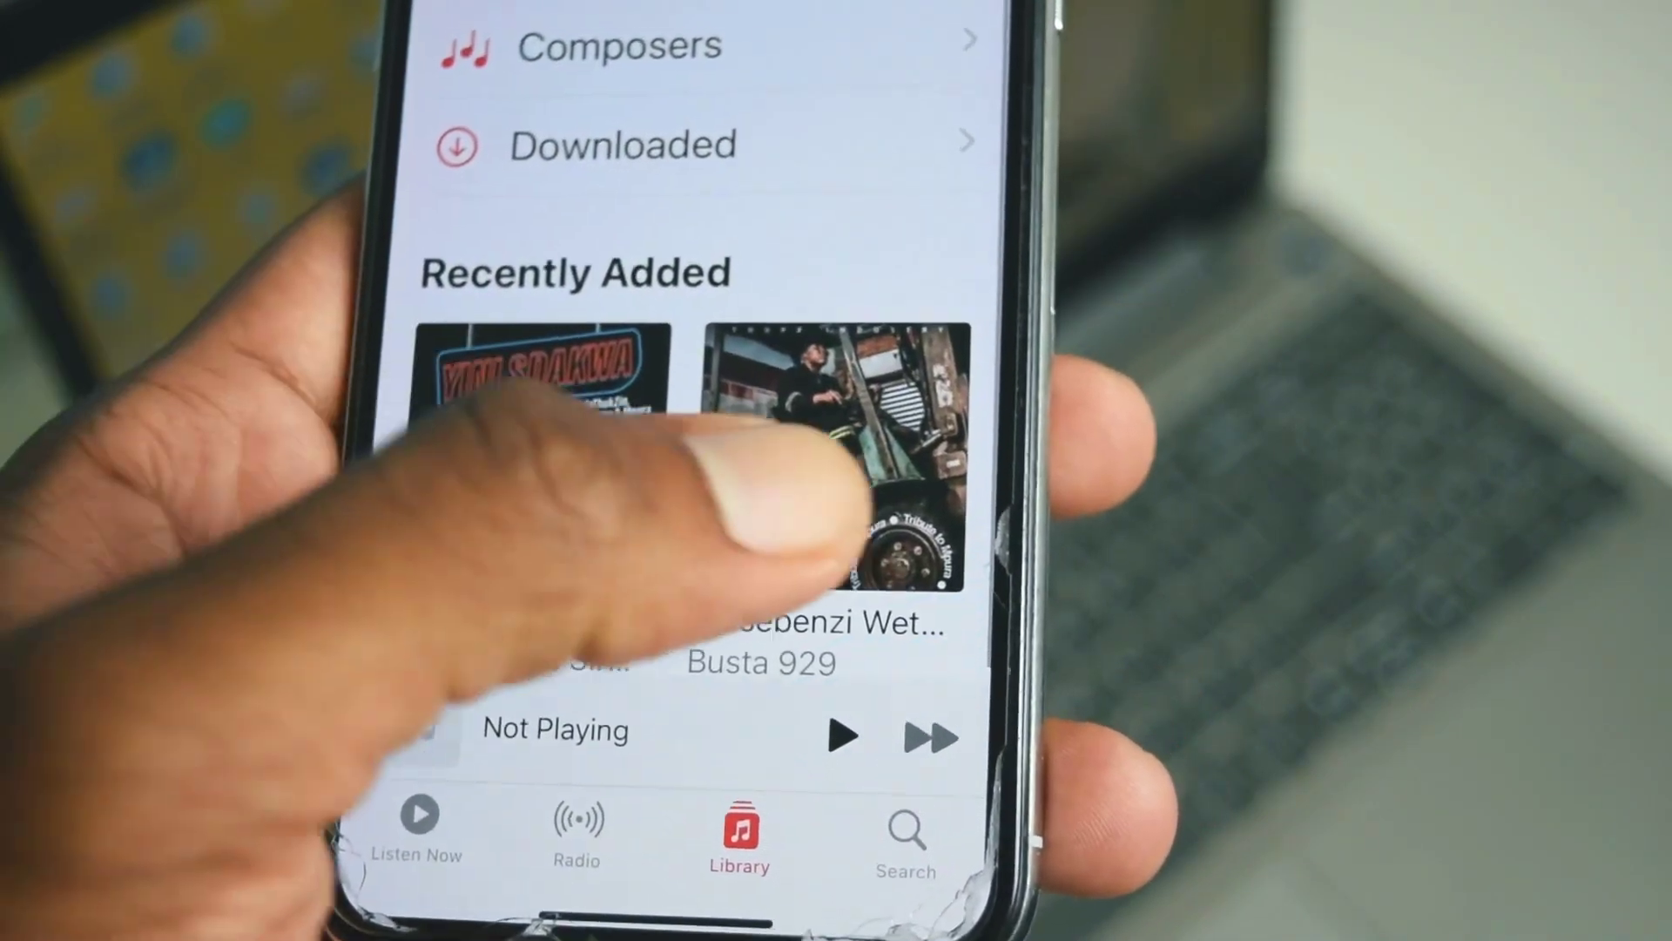
click(840, 470)
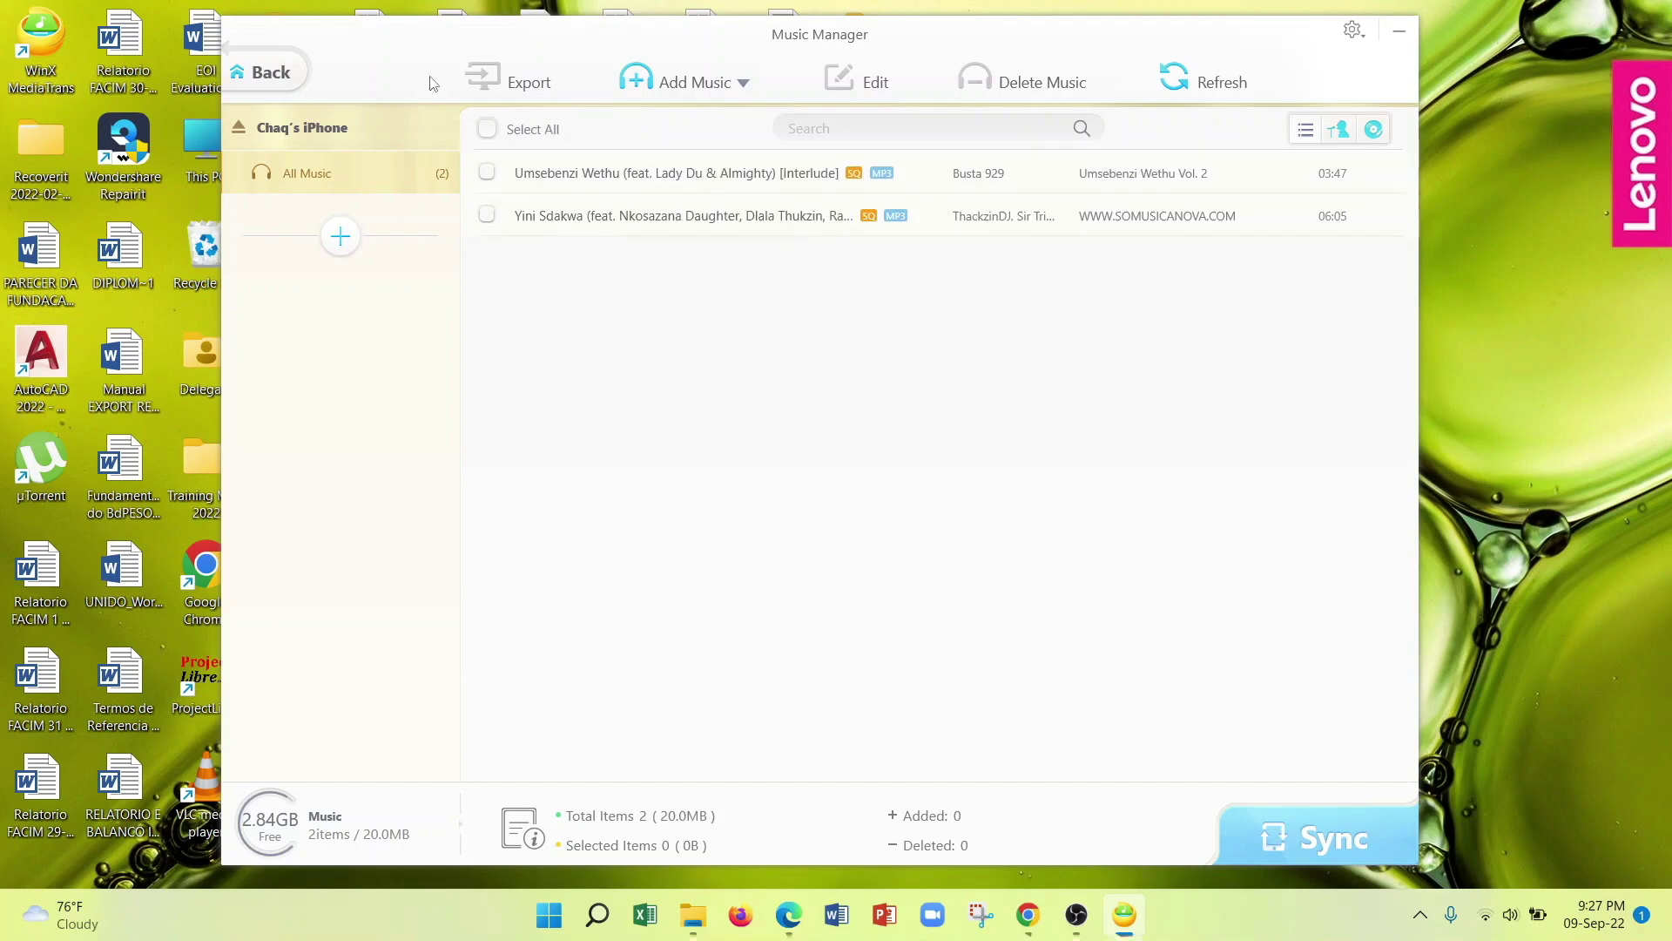
- In Video Manager, pick videos IMG_2843 and IMG_2849, then return to the home screen
click(270, 70)
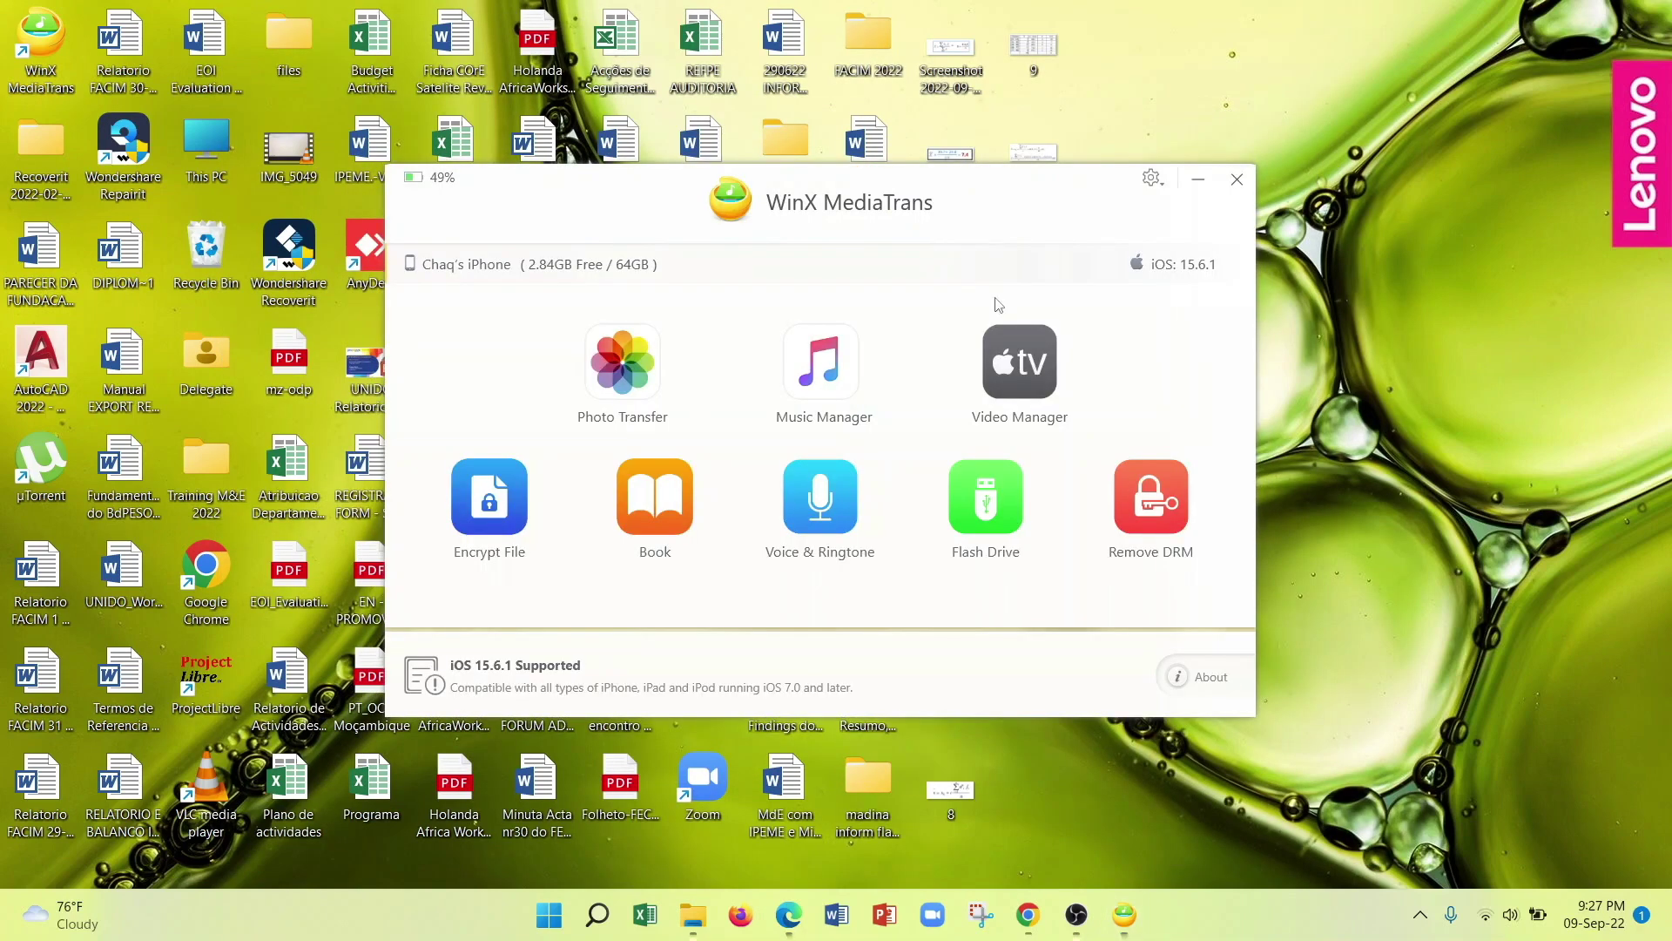
click(1011, 340)
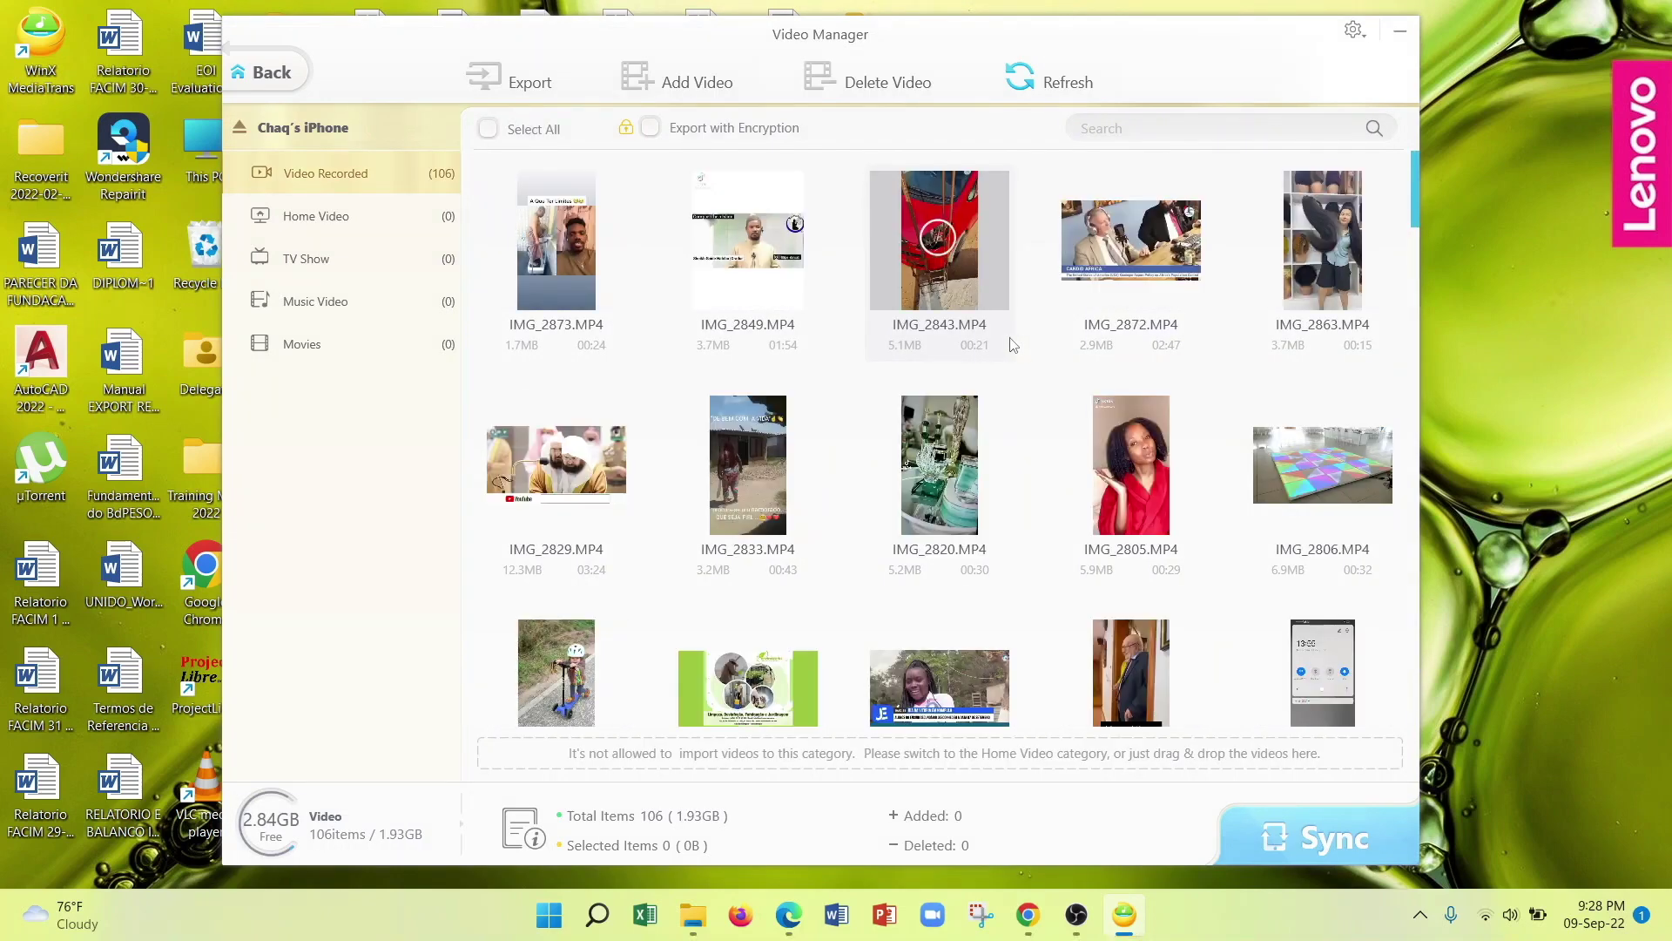
click(944, 244)
click(742, 241)
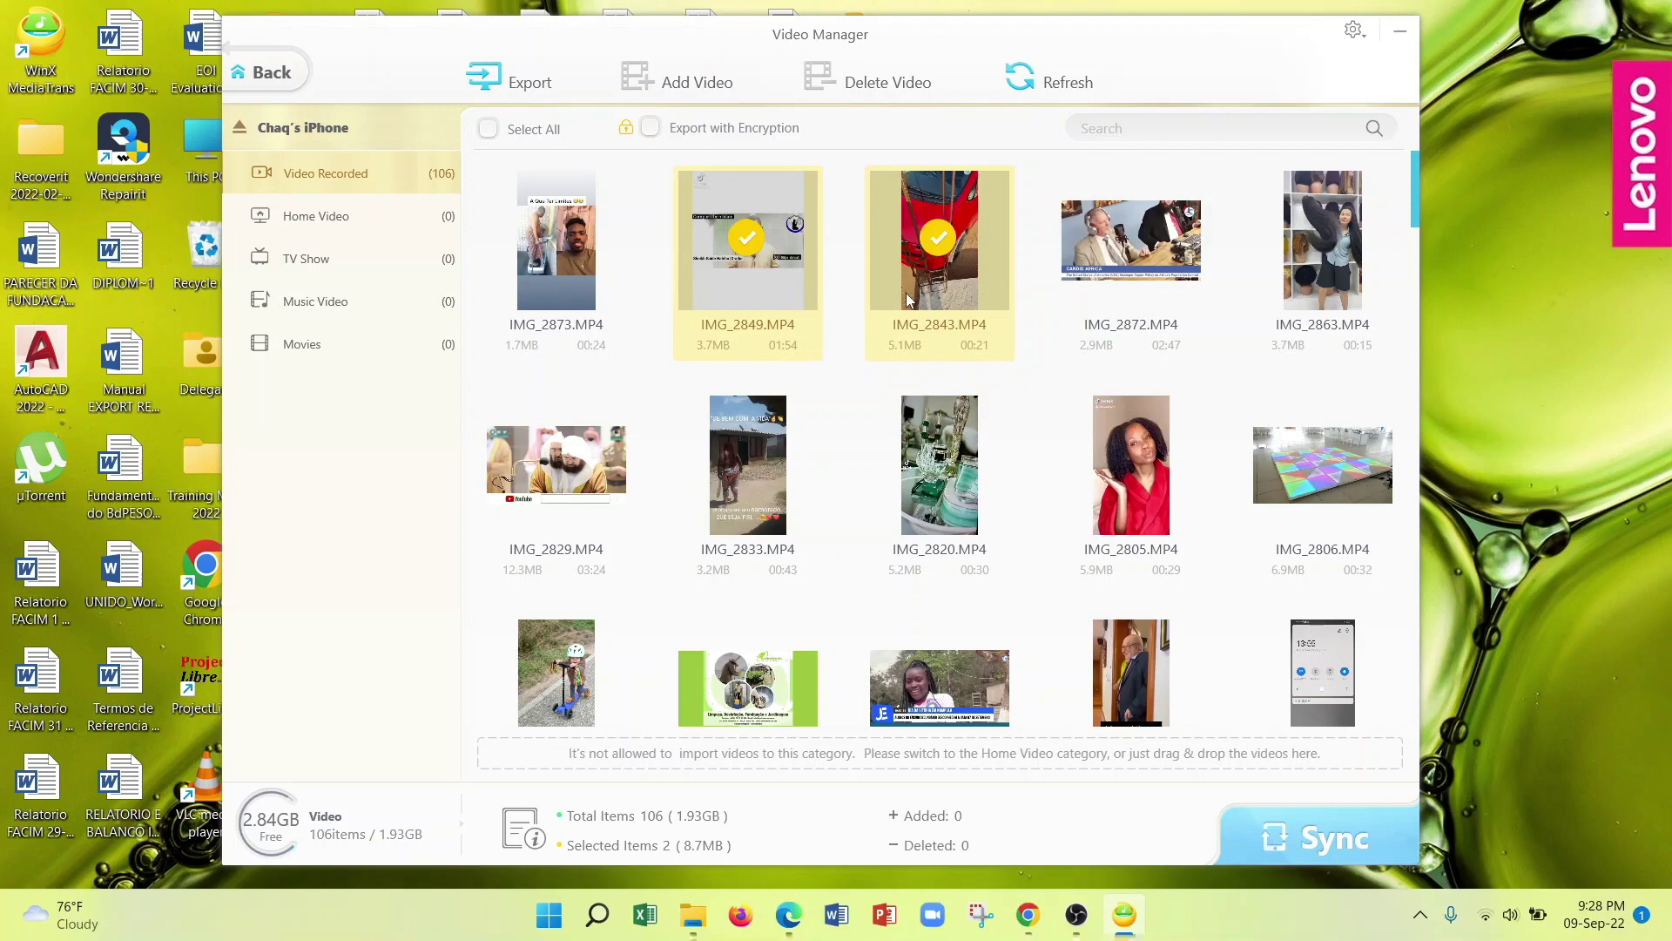
click(272, 77)
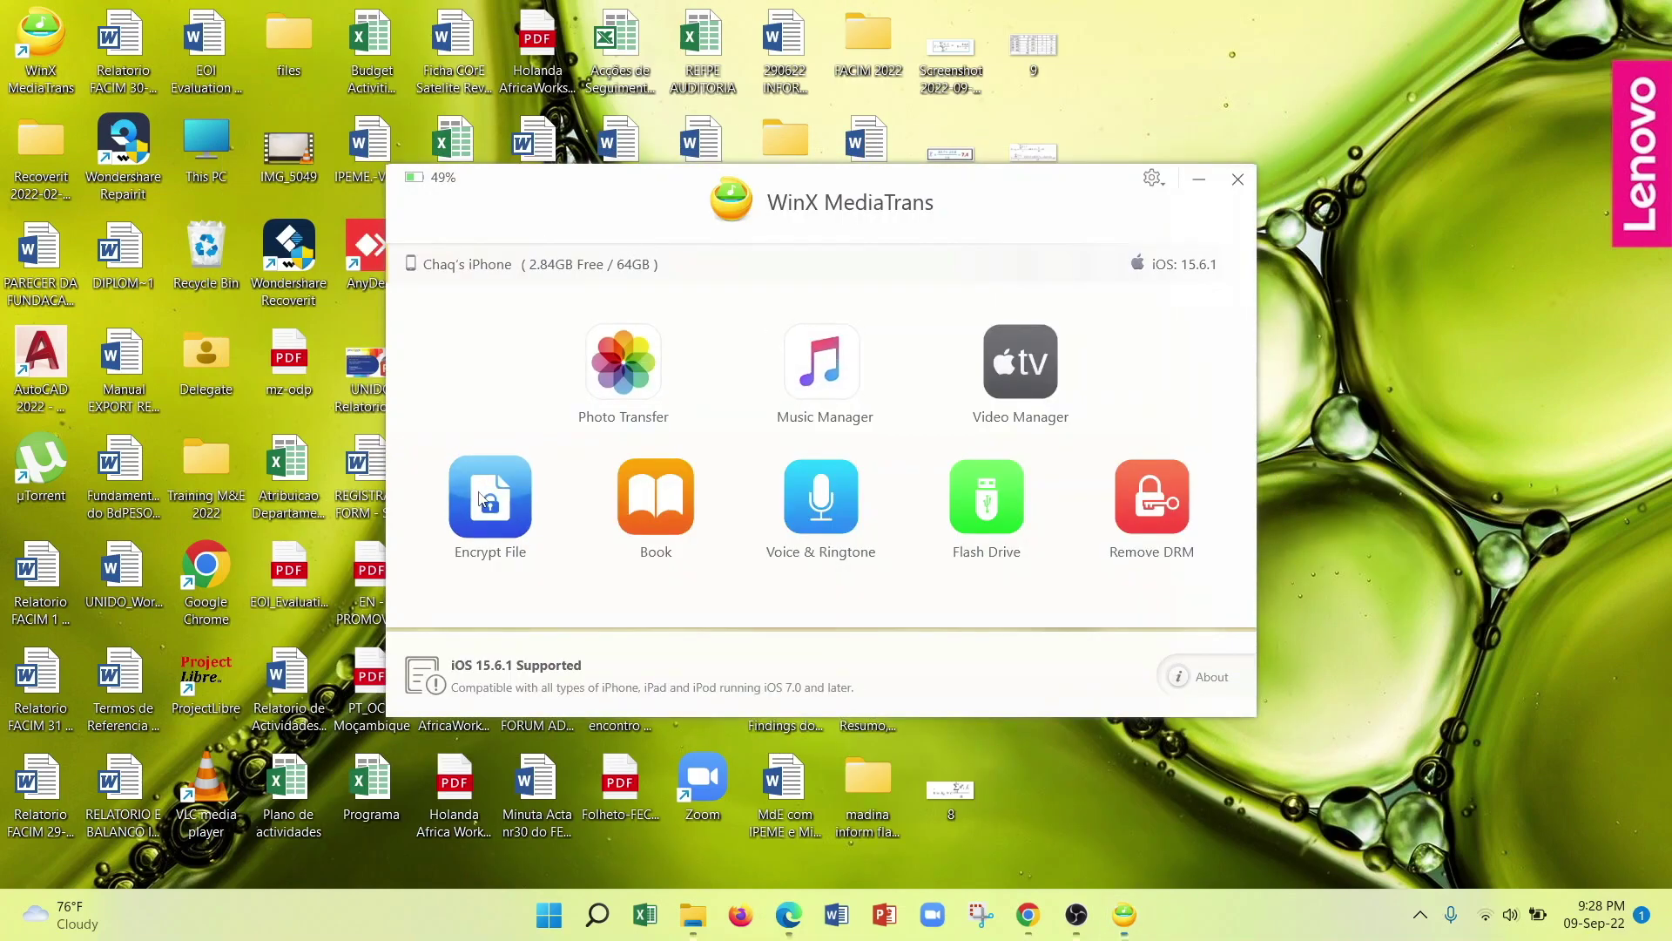
click(480, 500)
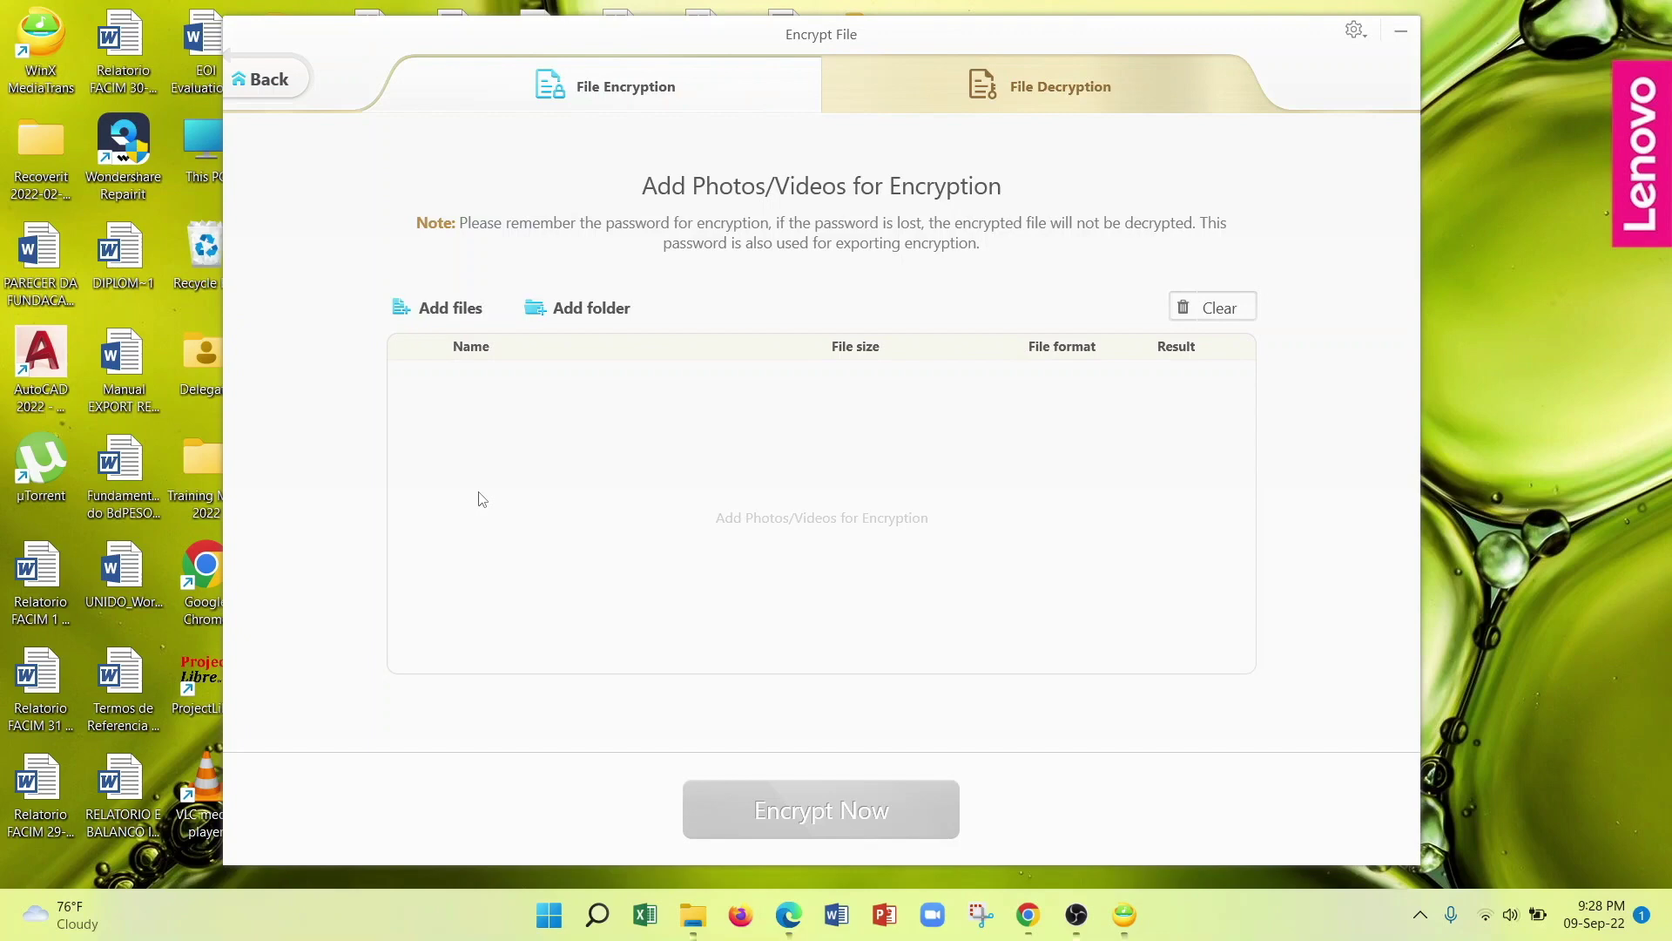
- Look at the encryption file picker and File Decryption tab without encrypting, then close Encrypt File
click(427, 306)
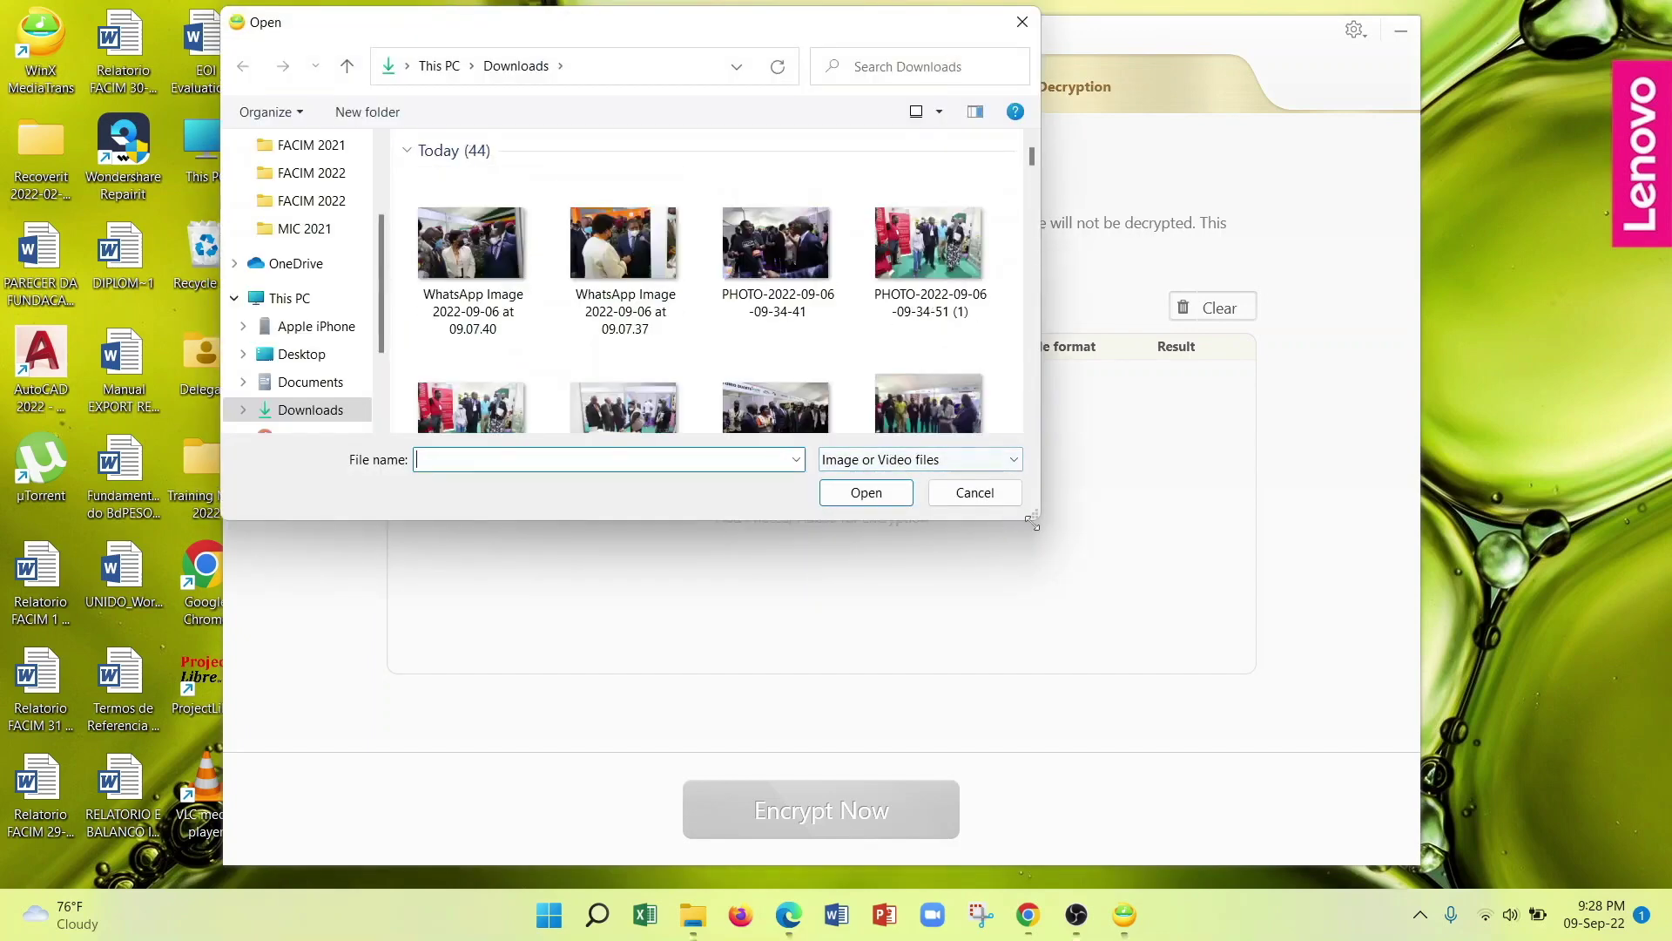
click(1000, 494)
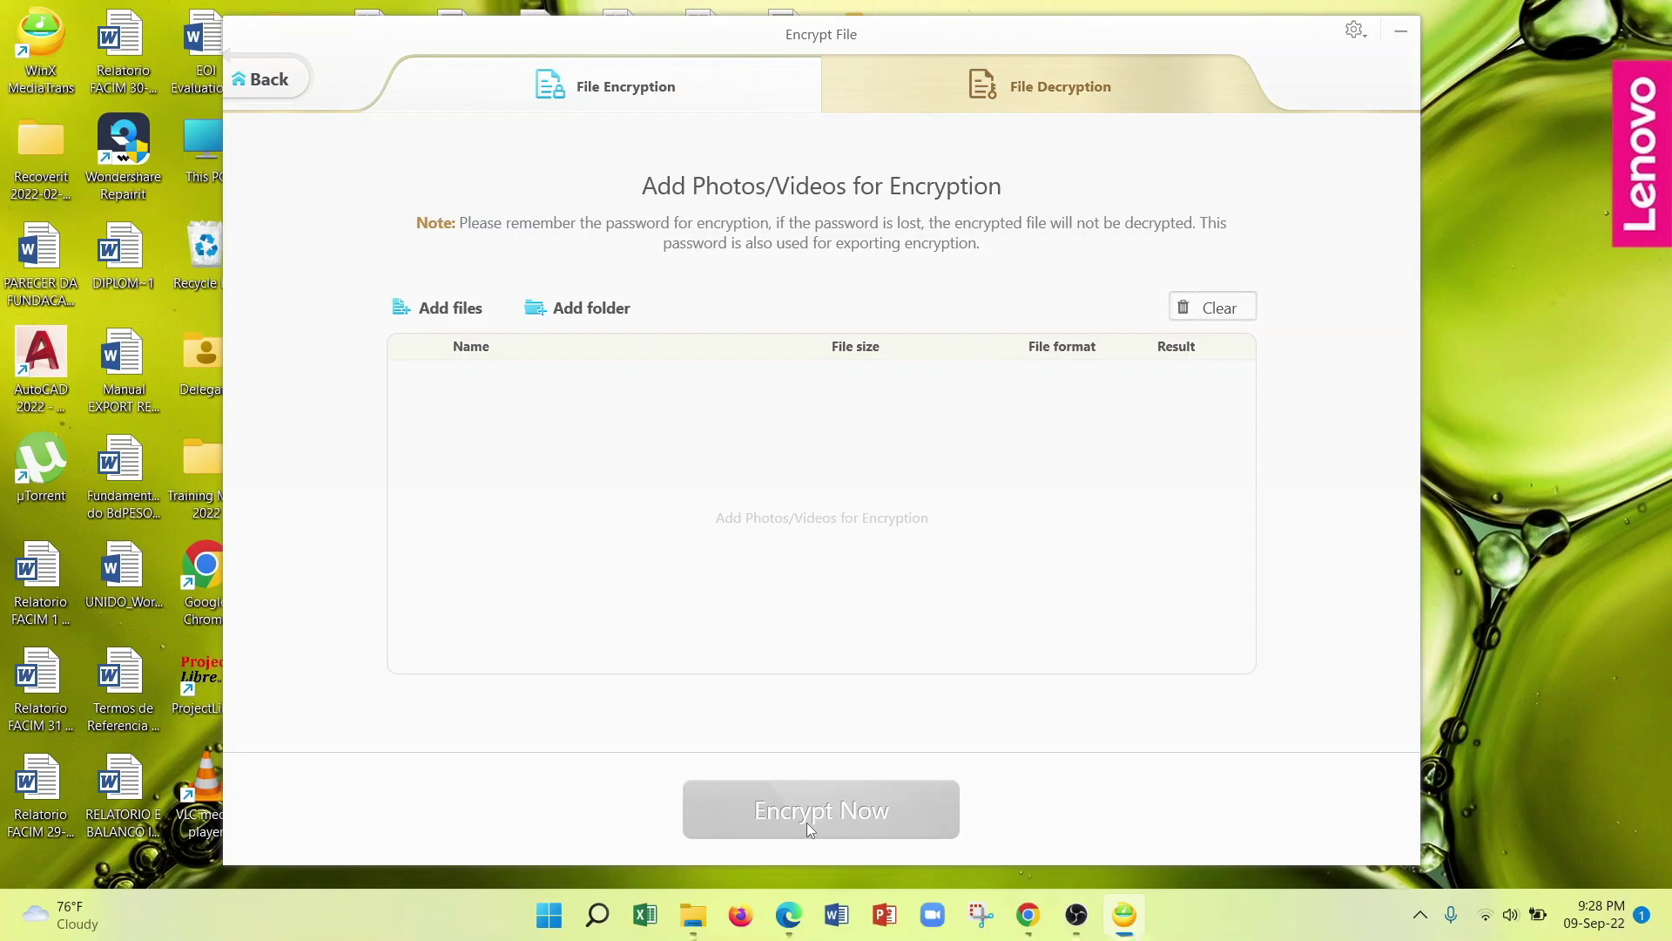
click(1011, 91)
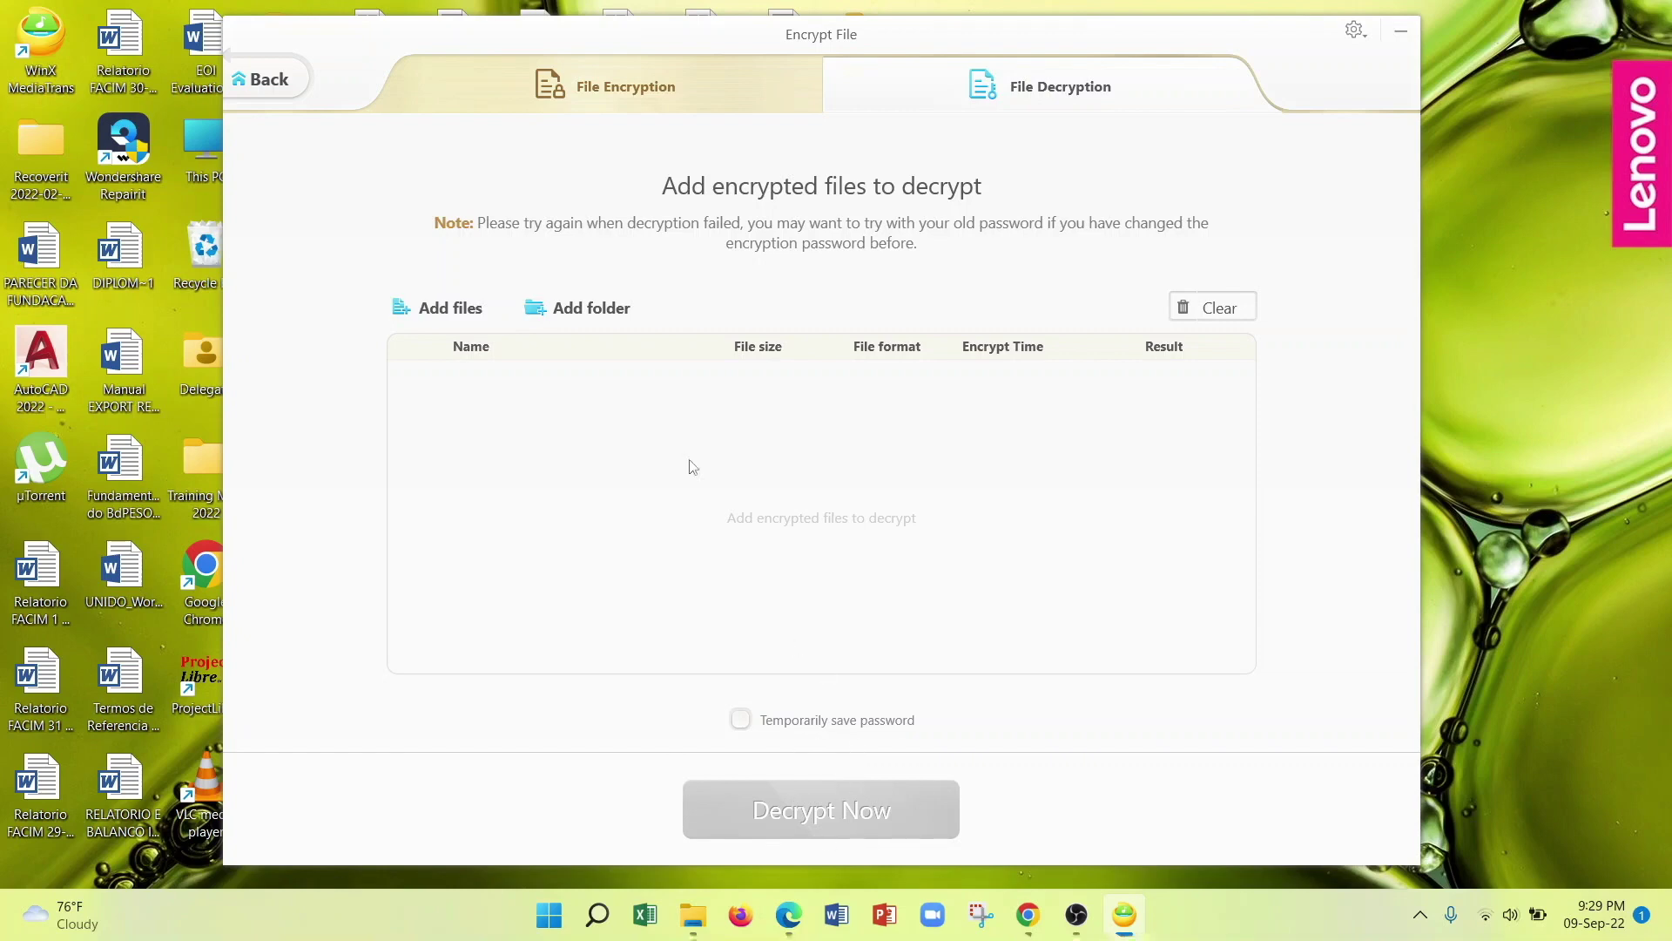
key(Escape)
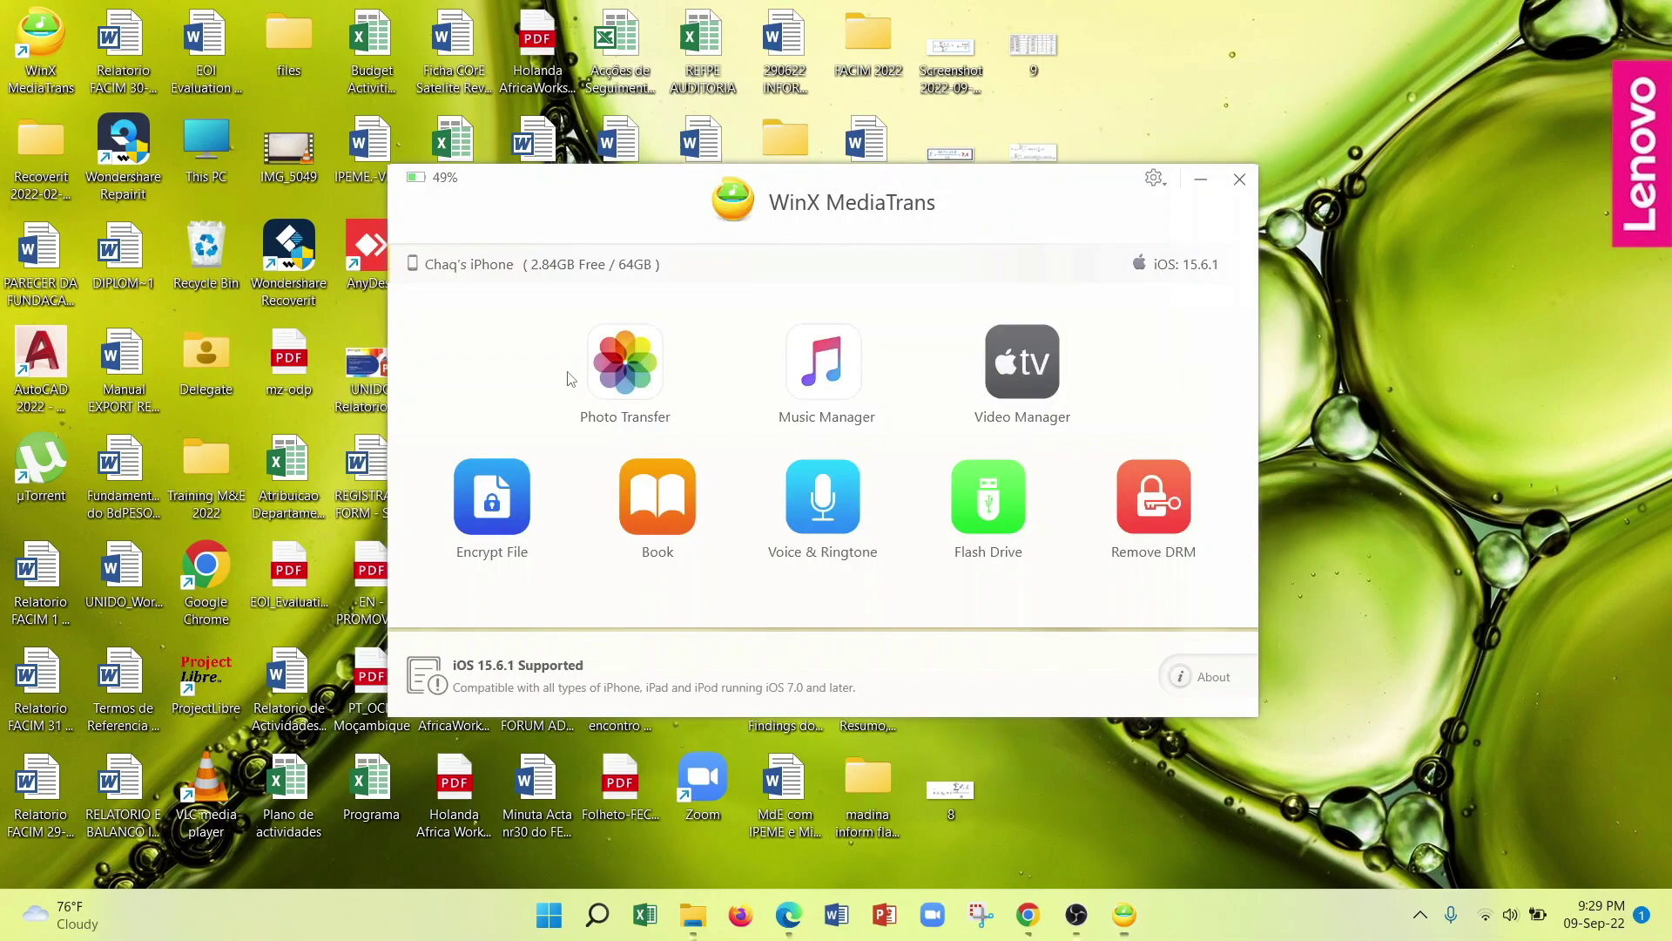
click(653, 494)
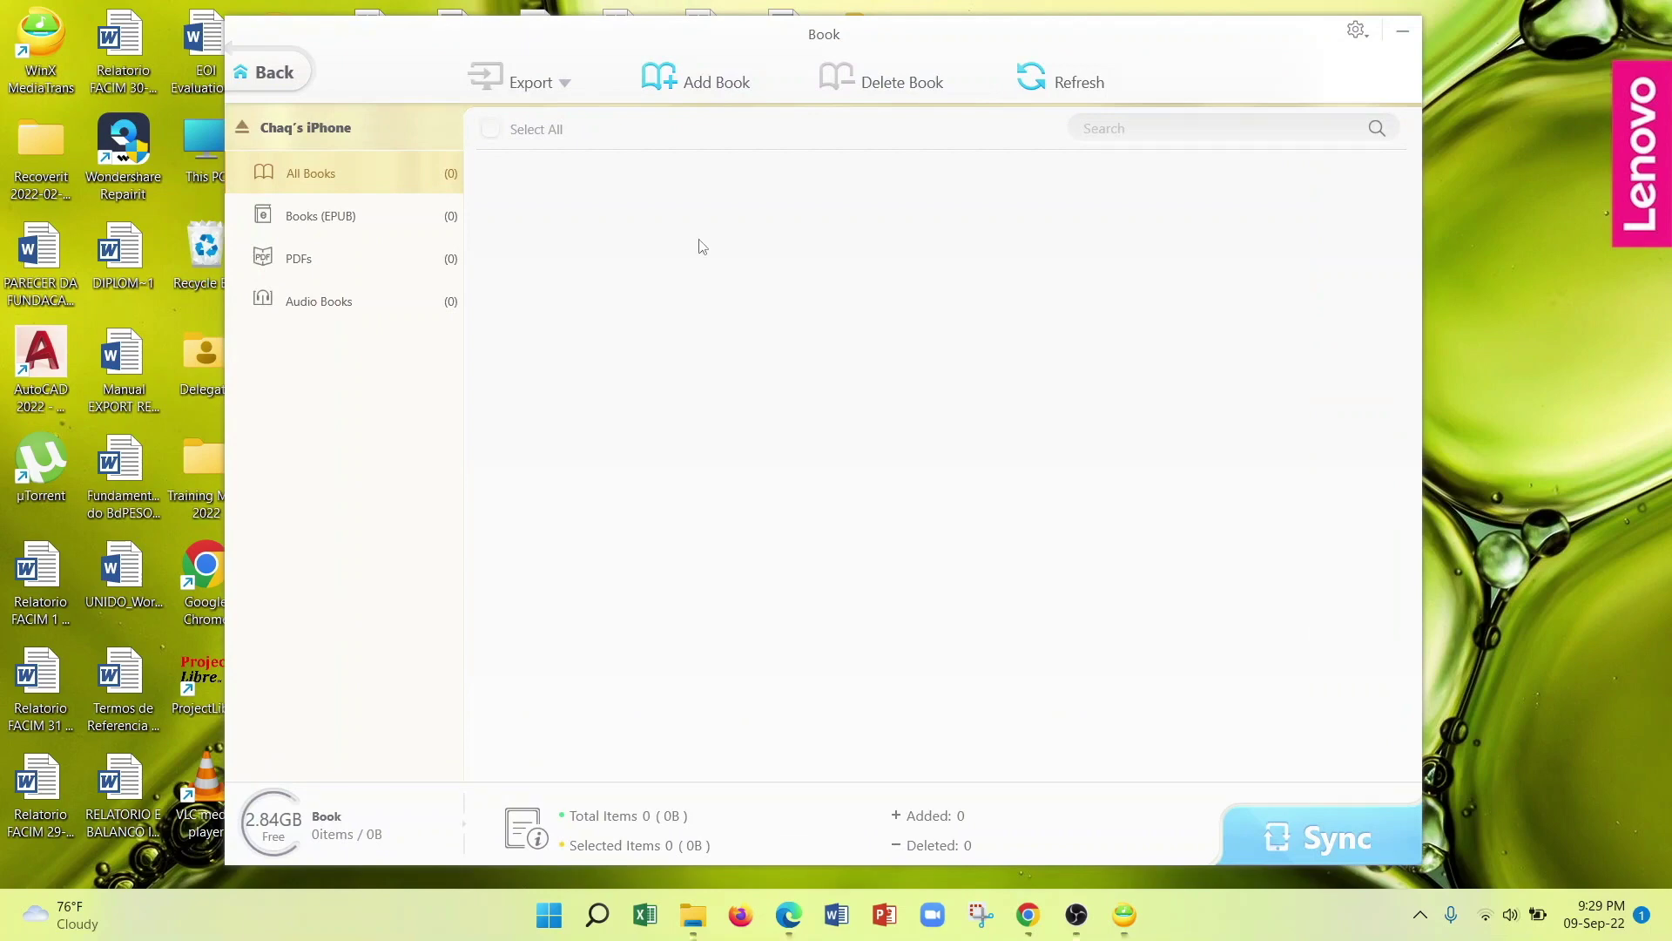
click(669, 87)
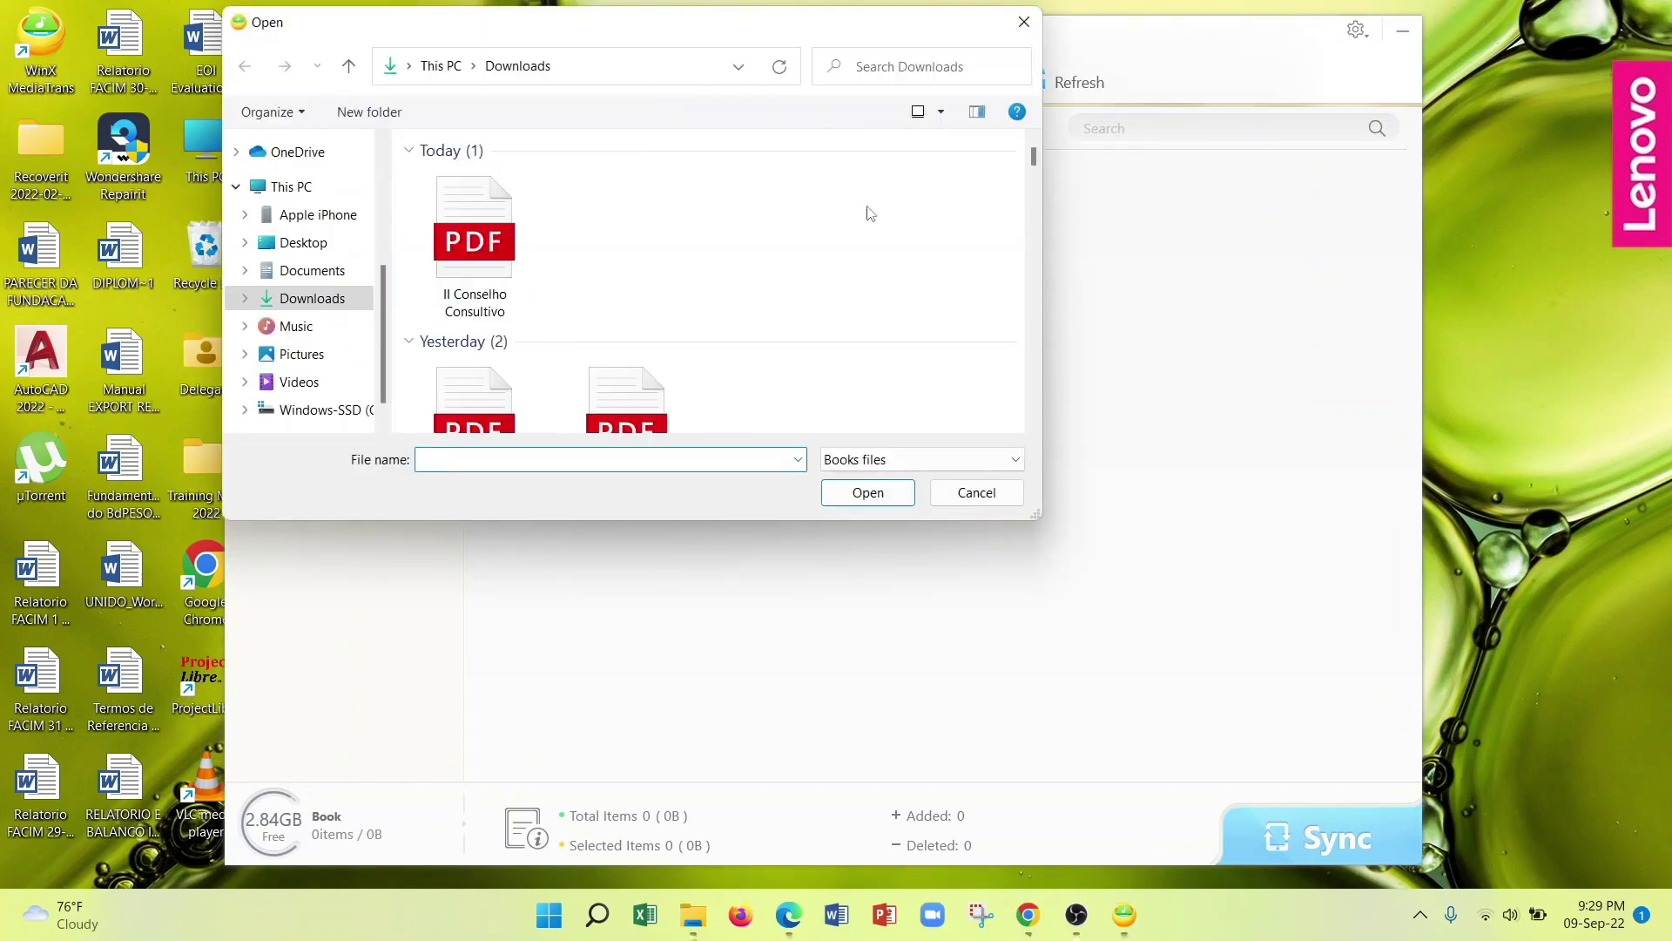
click(968, 503)
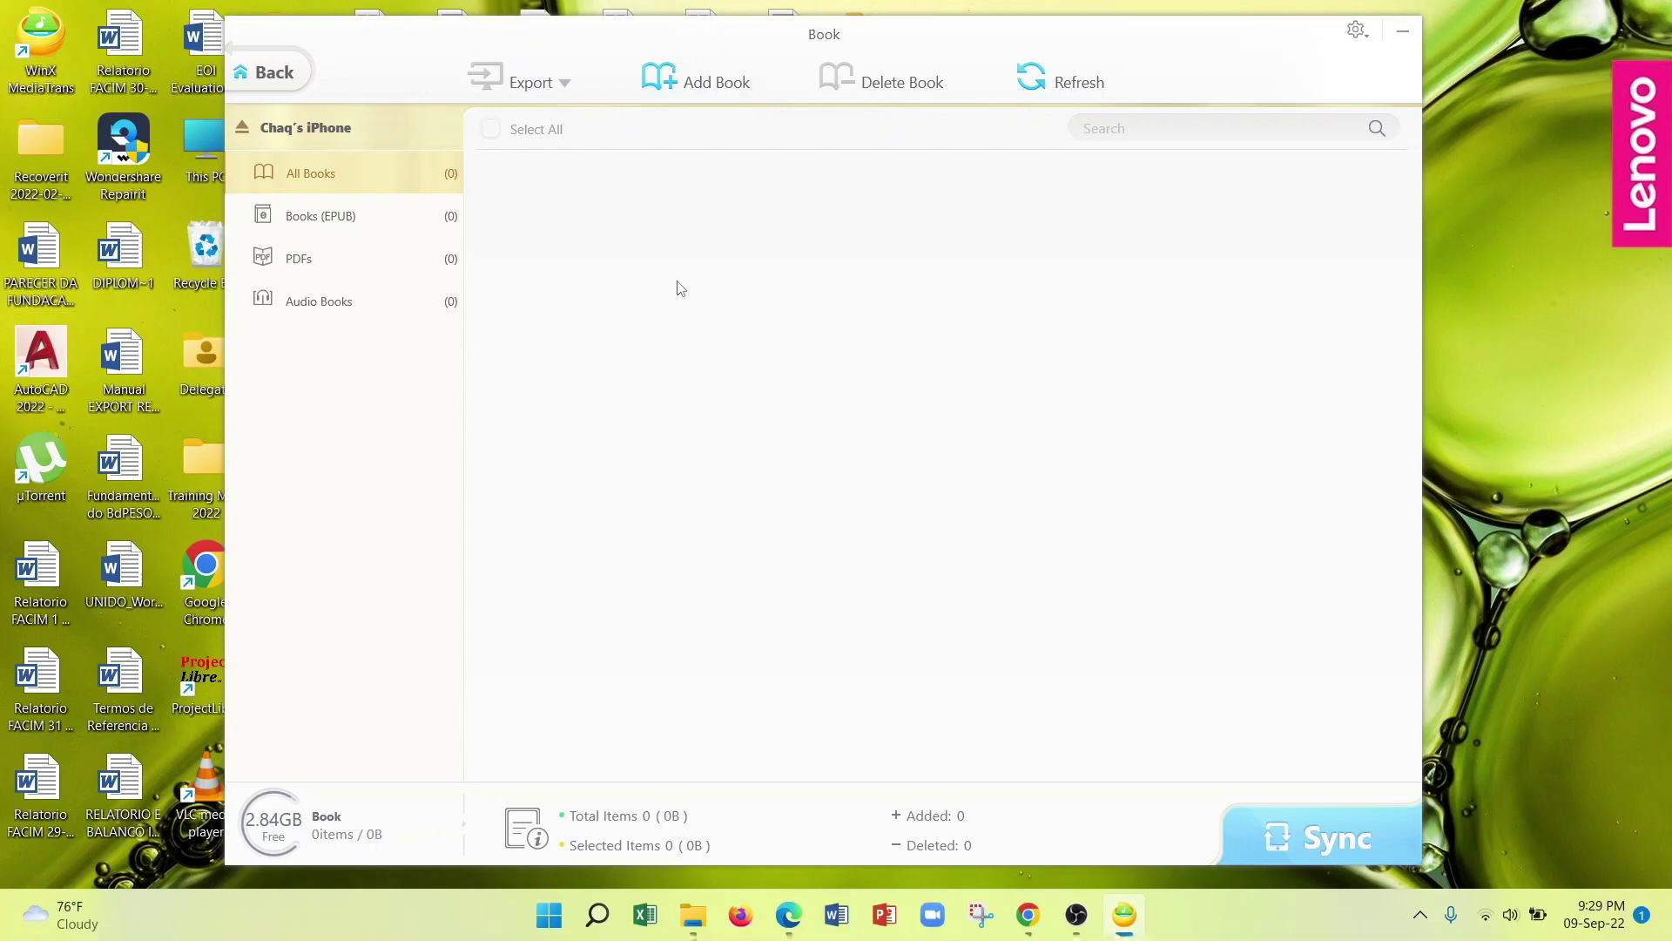
click(285, 81)
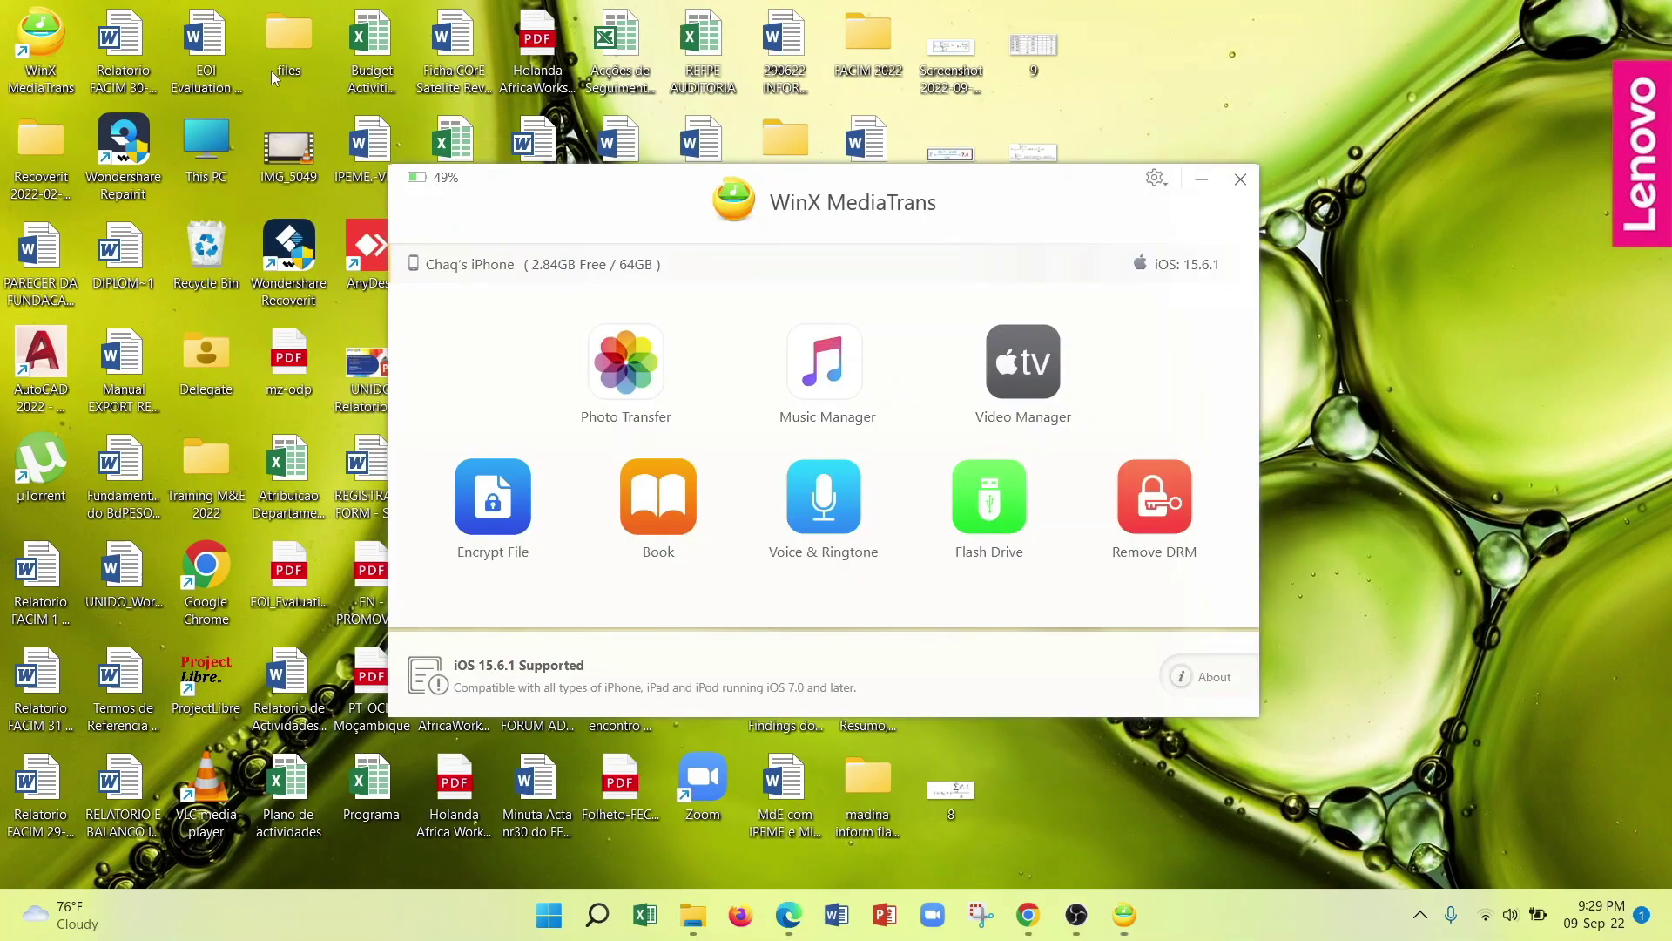
click(849, 522)
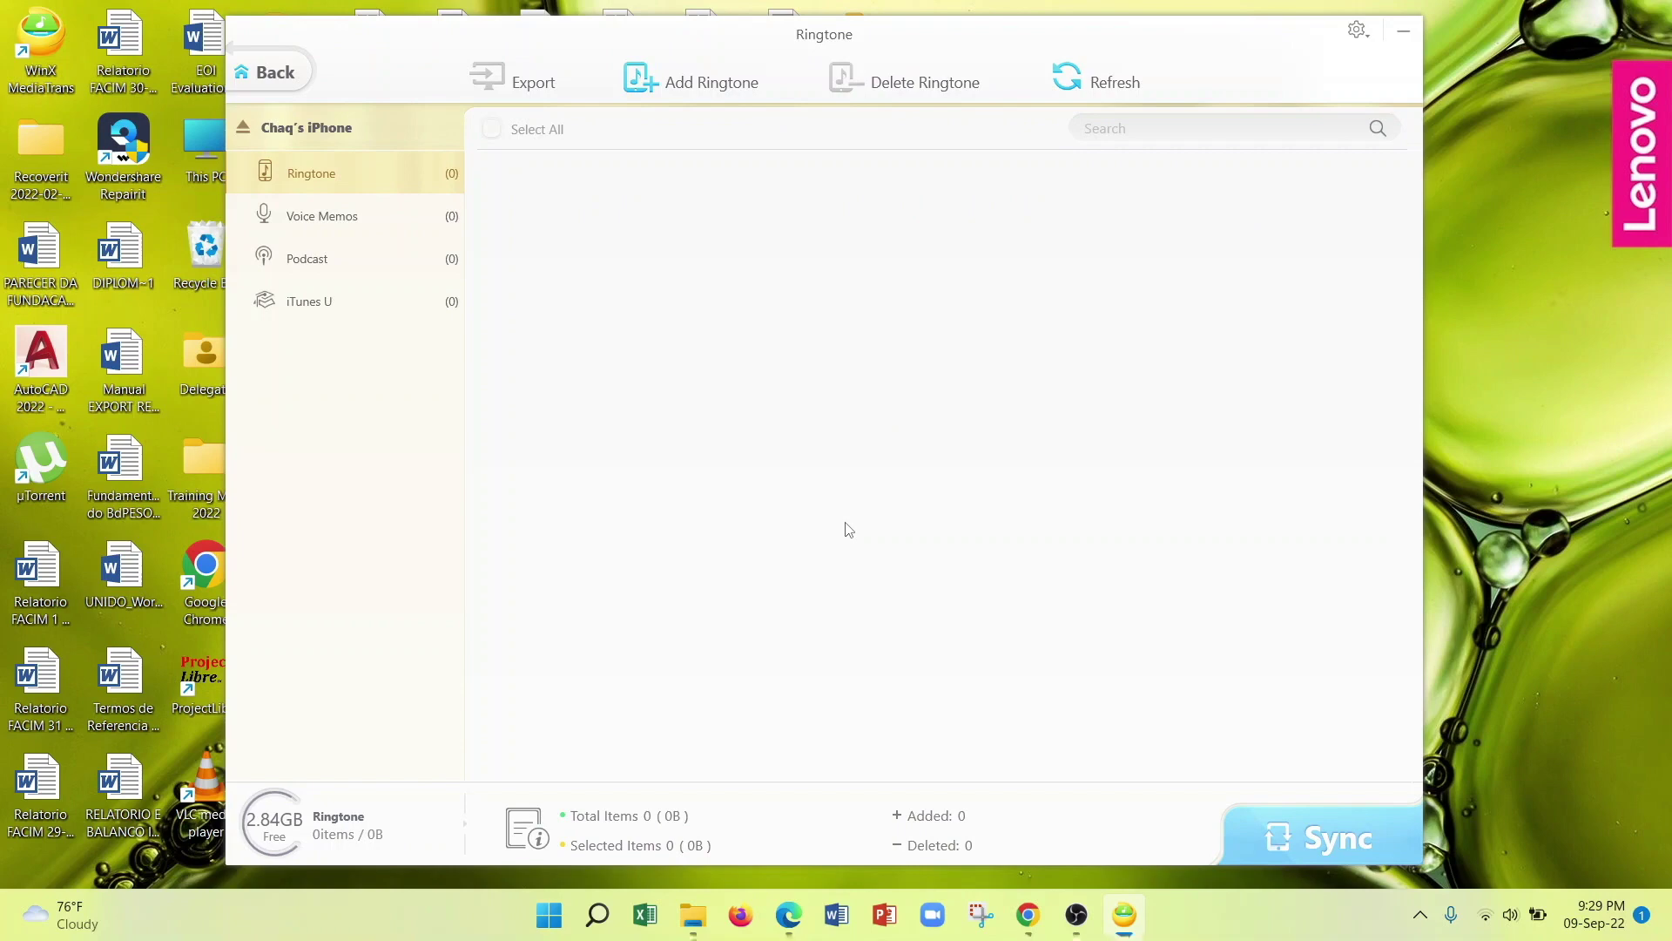
click(691, 82)
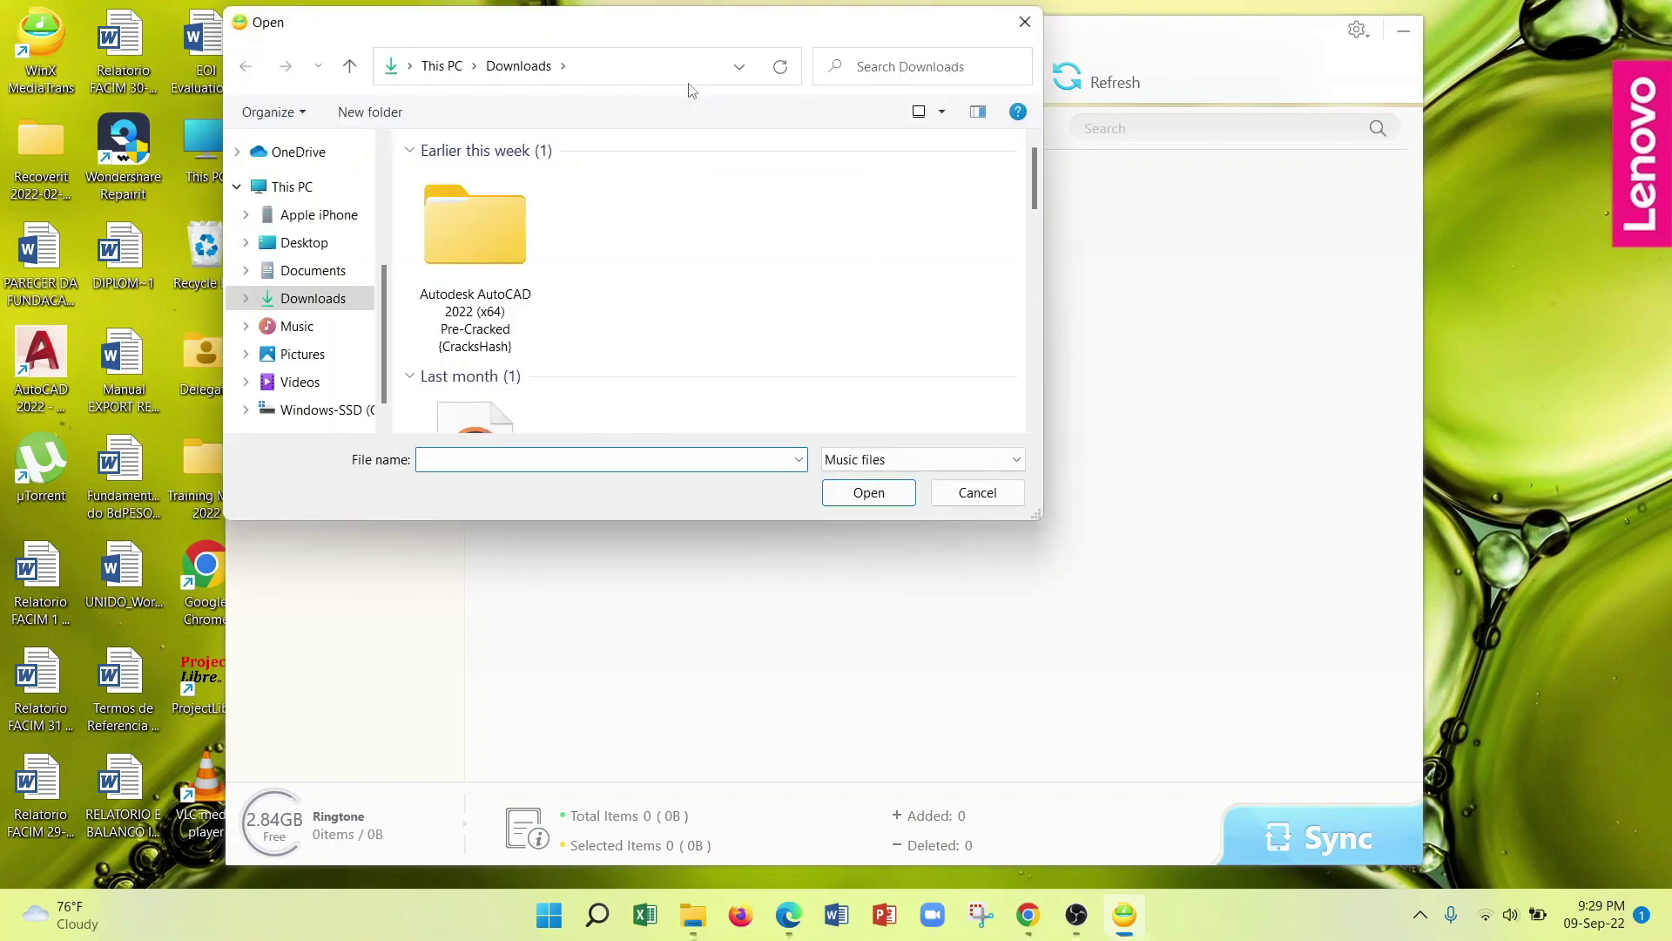
click(969, 495)
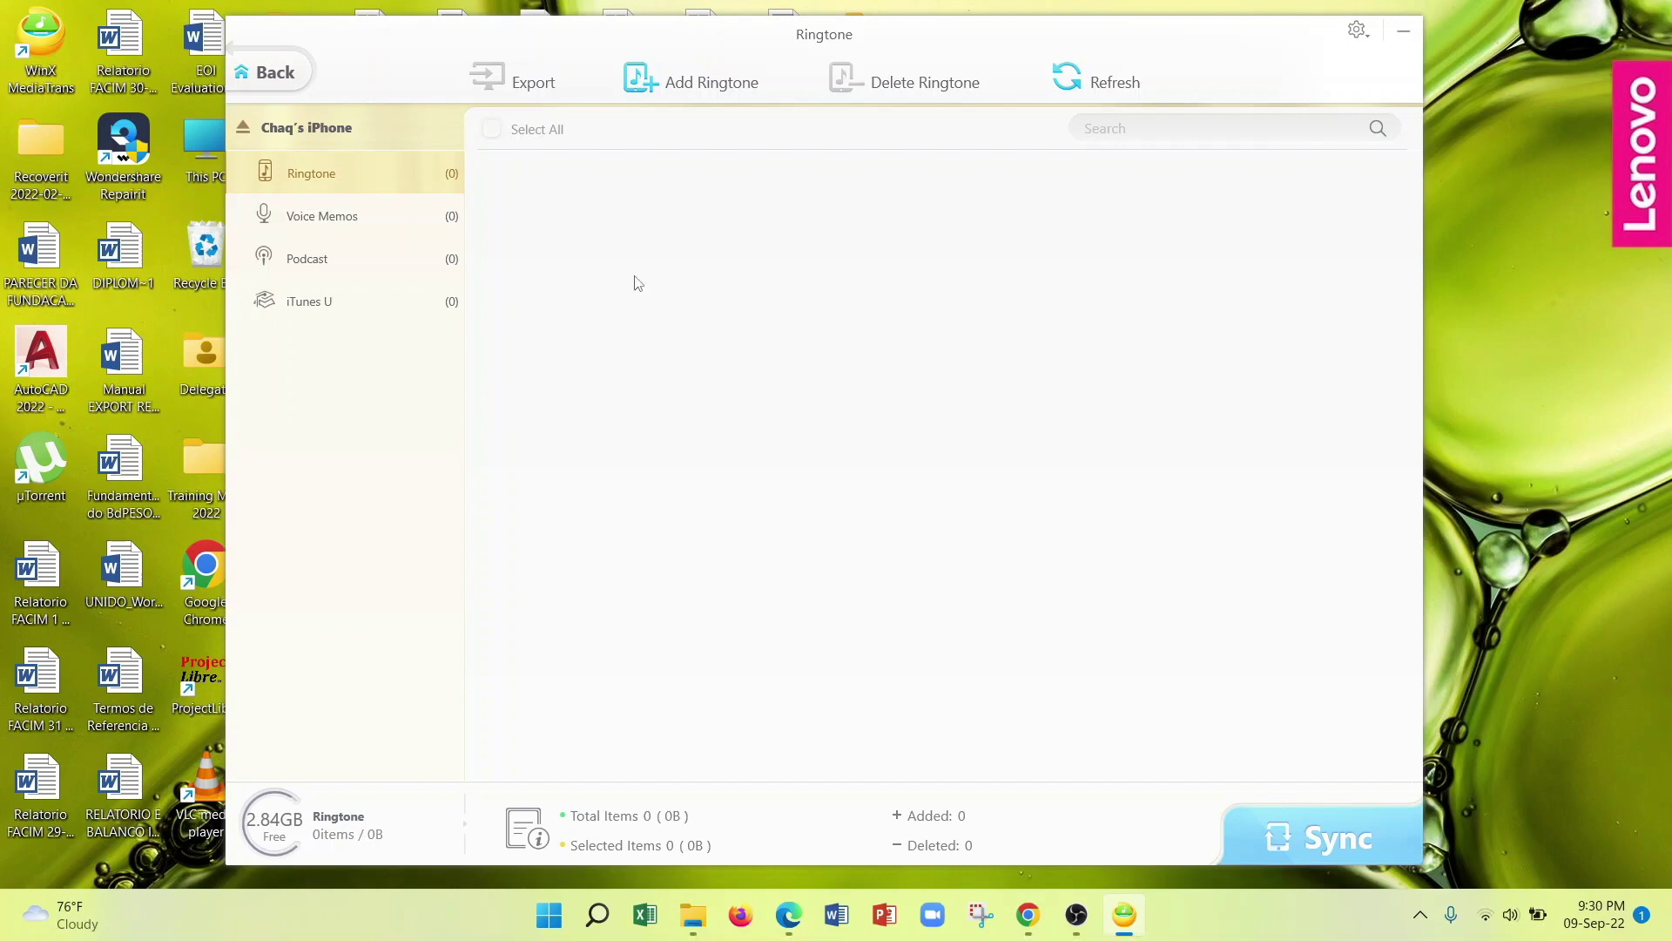
click(349, 223)
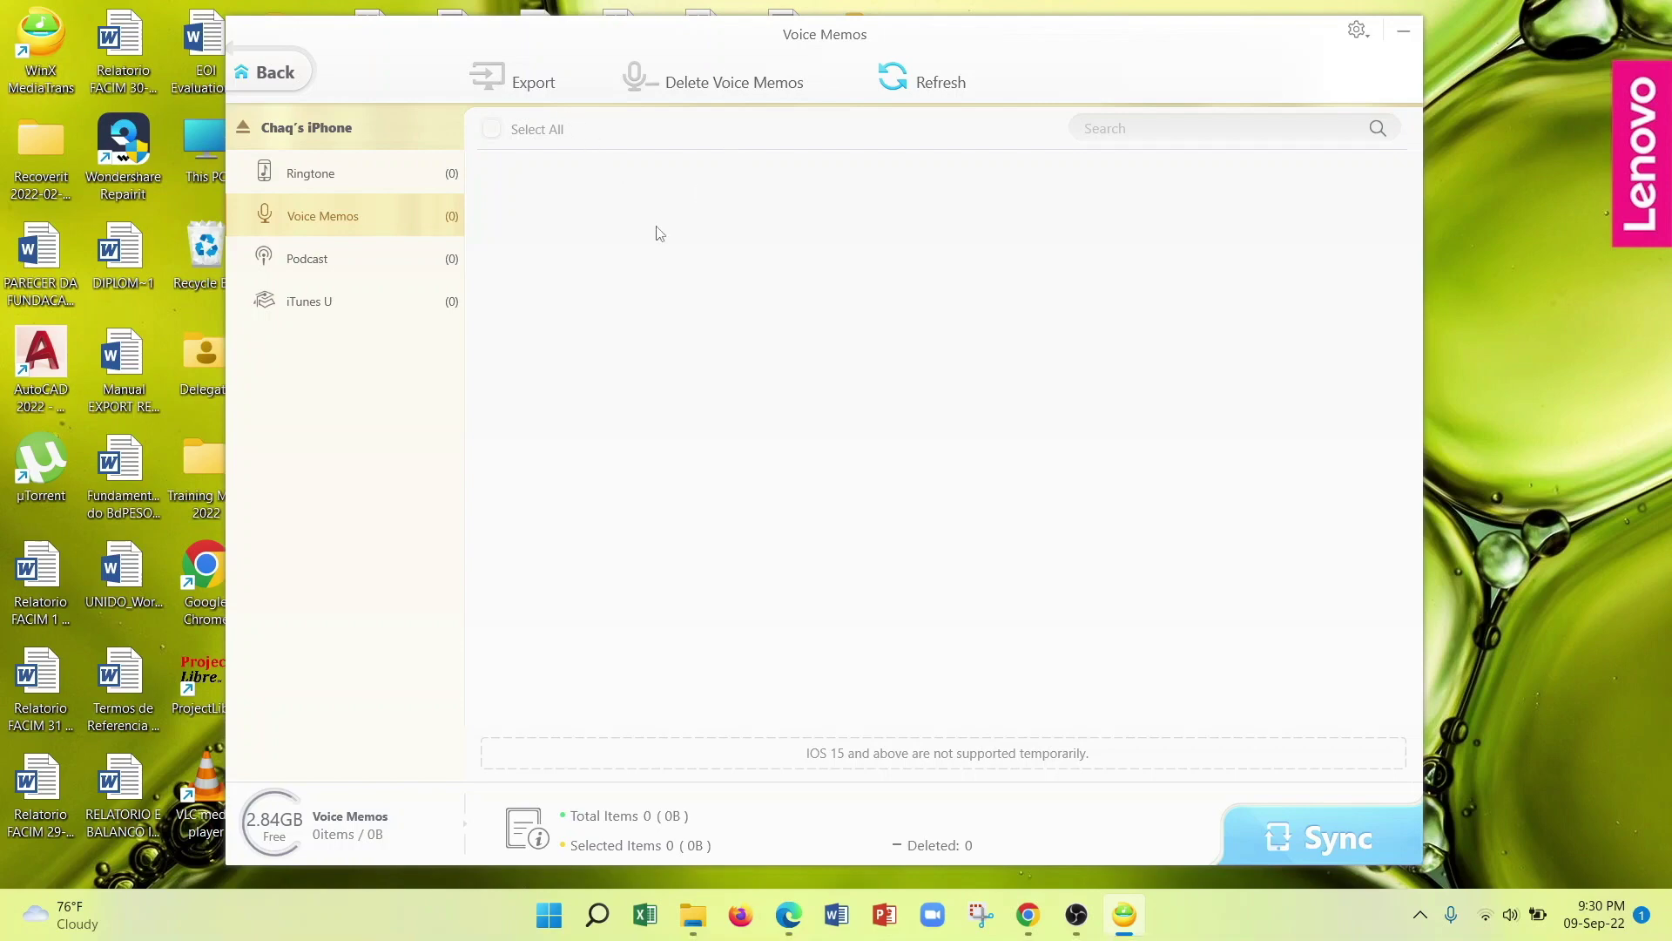
click(268, 73)
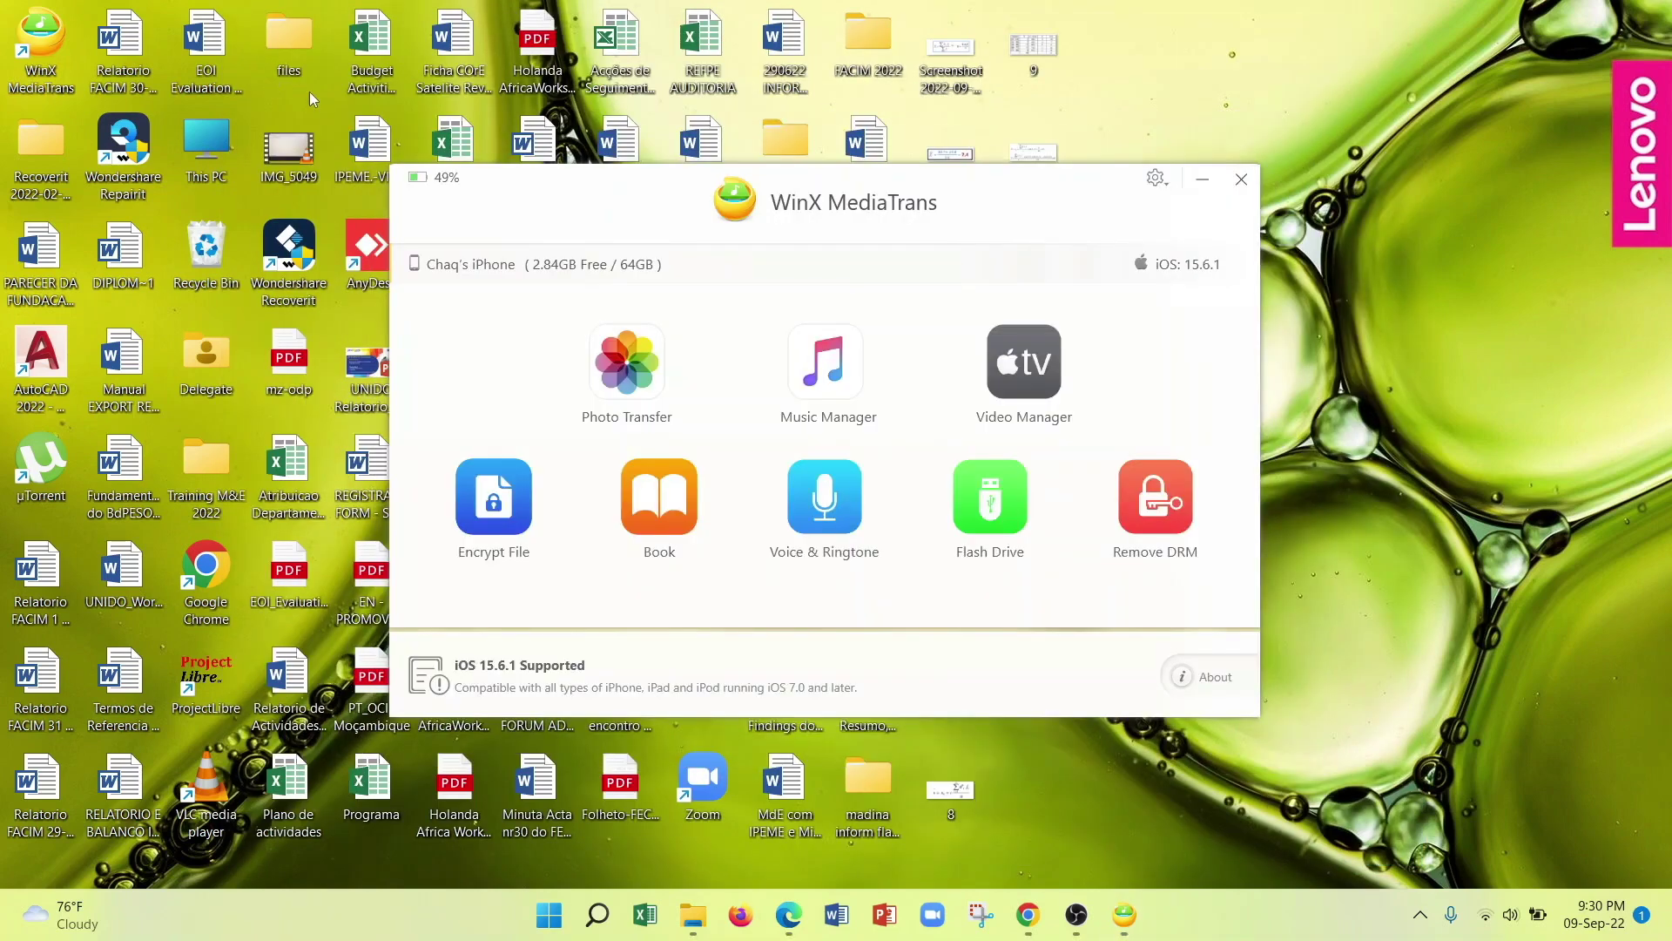
- Copy the desktop's 'New folder' into Flash Drive General Storage and confirm the completed transfer
click(989, 517)
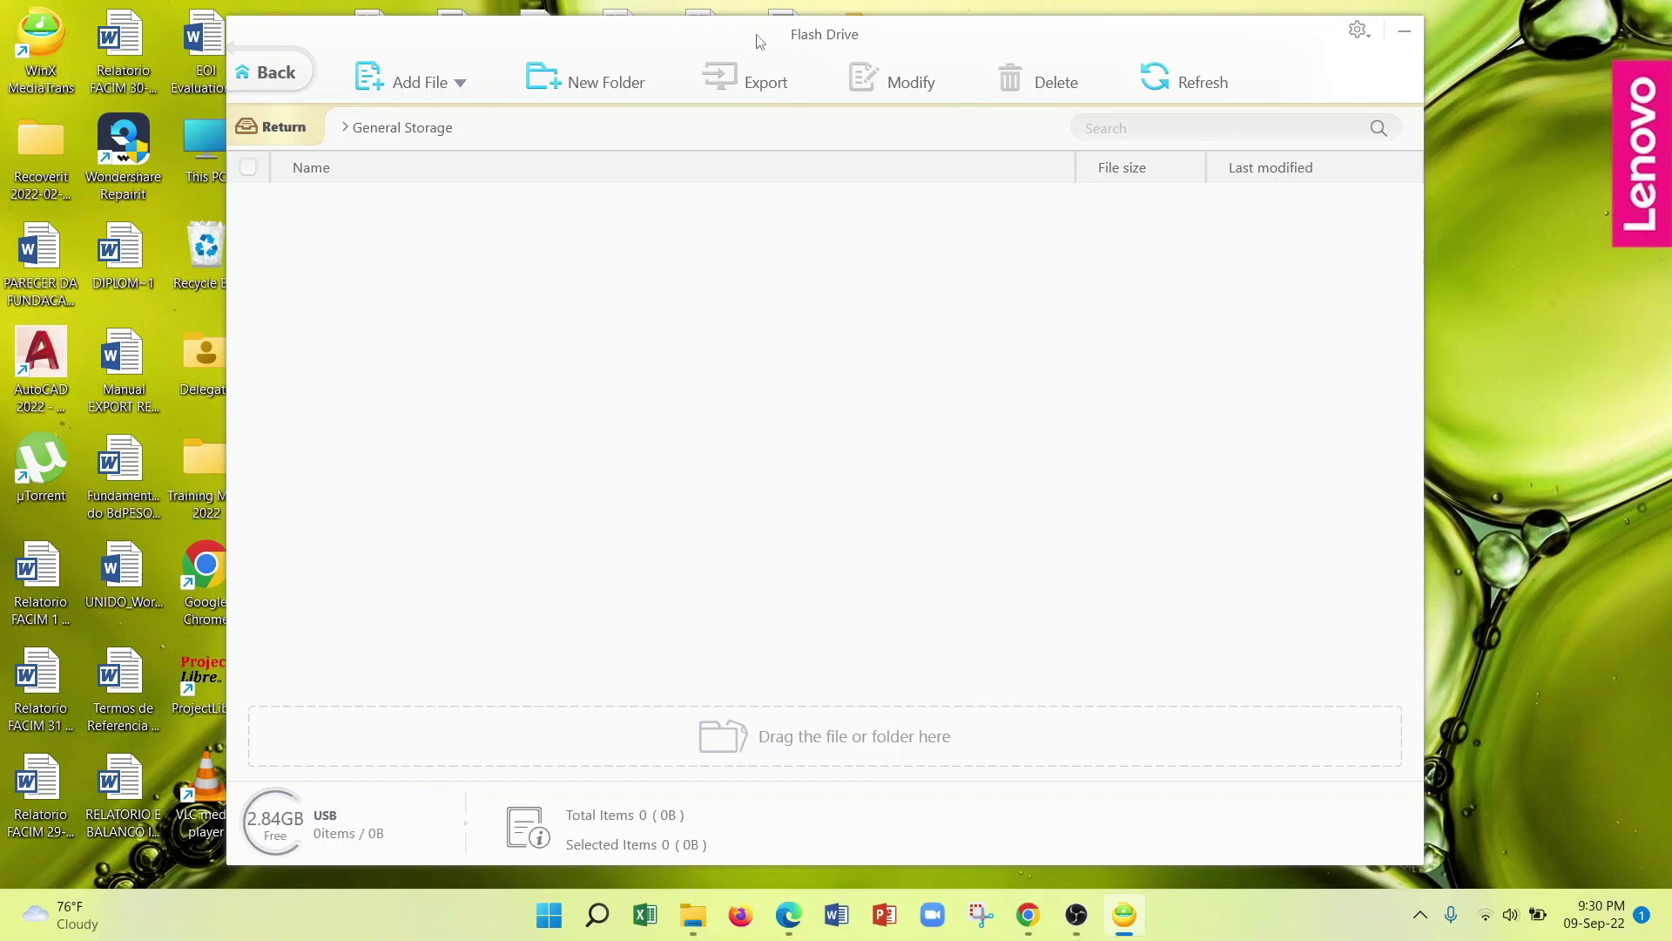
drag(758, 41, 520, 67)
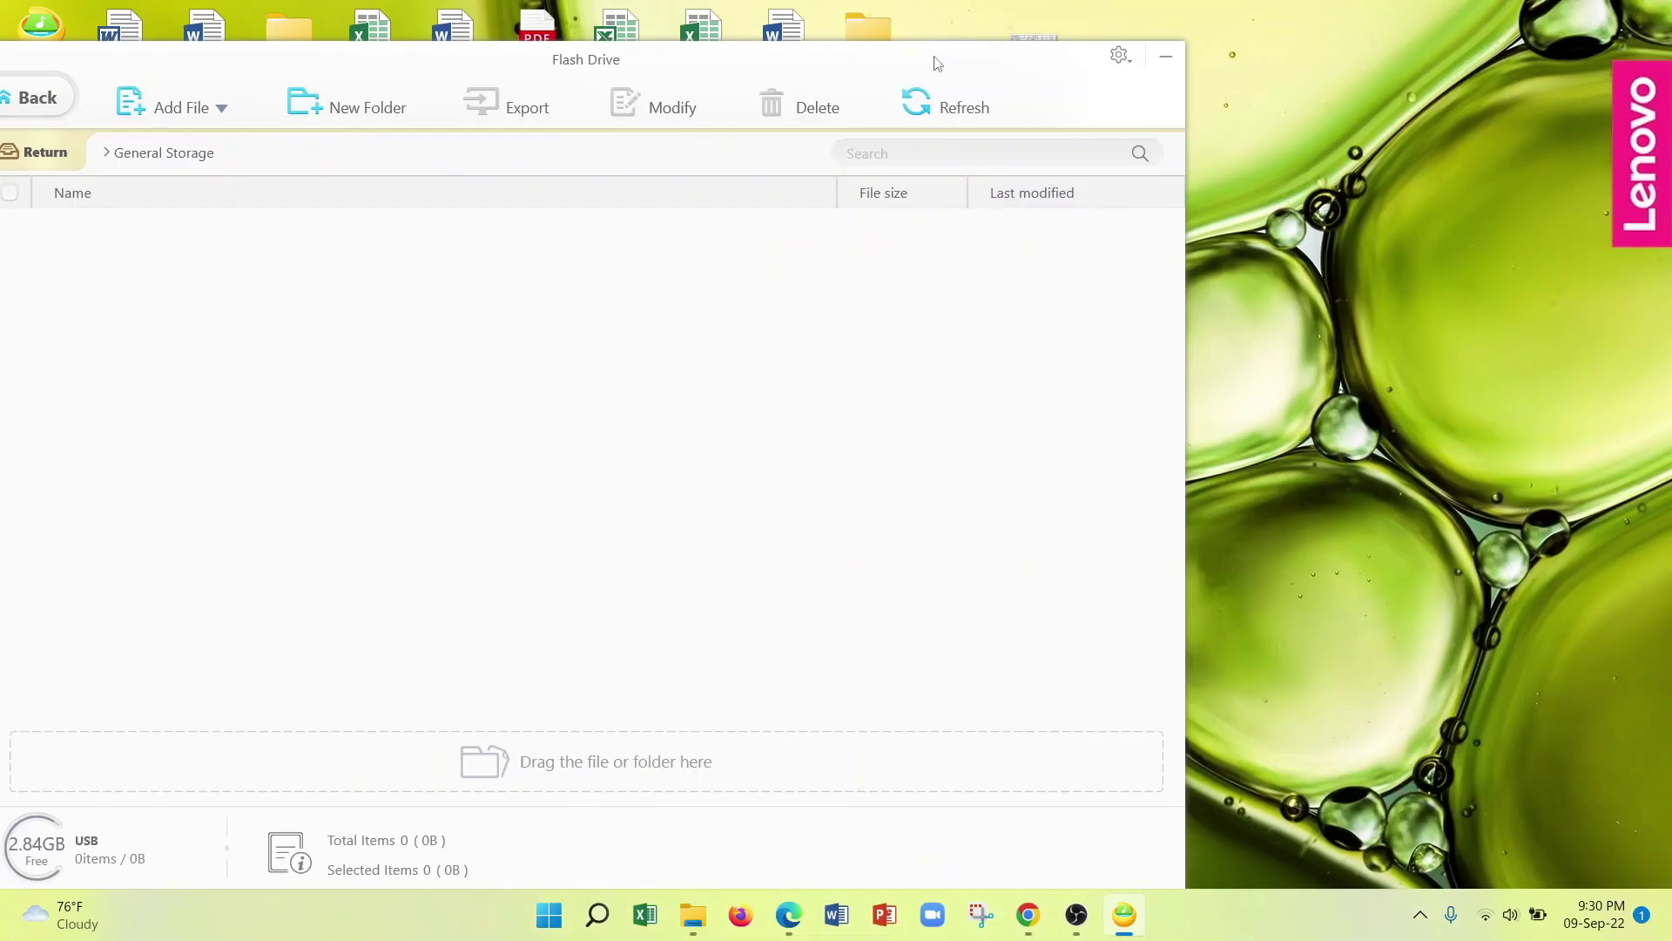
drag(948, 69, 691, 42)
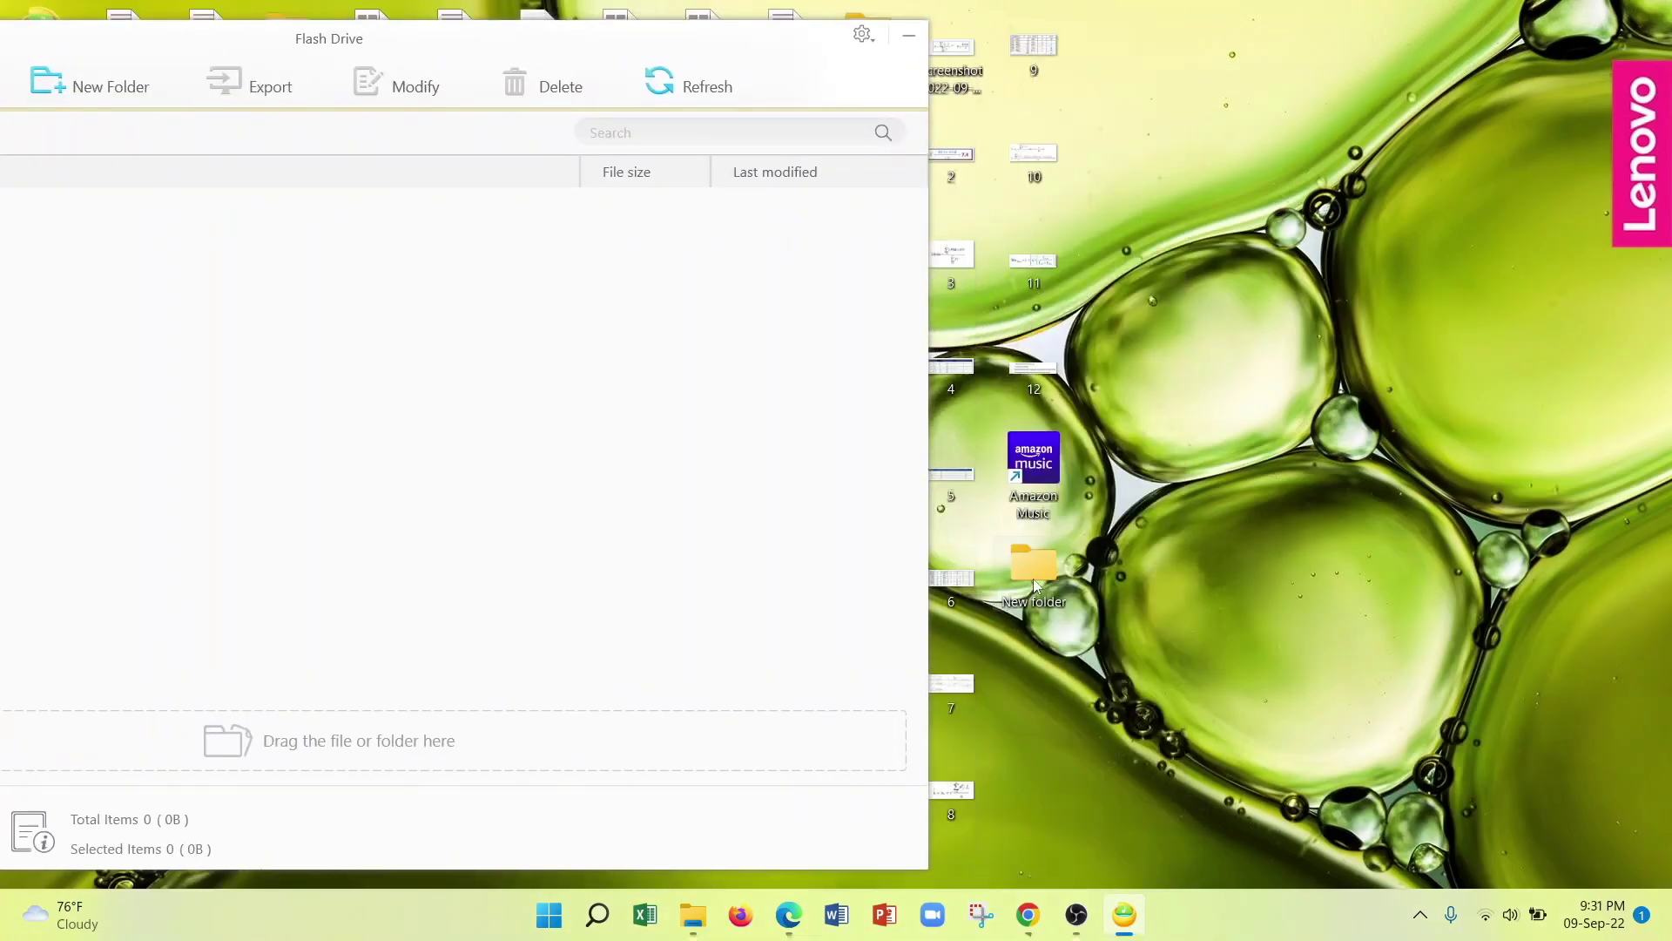
drag(1021, 589, 366, 743)
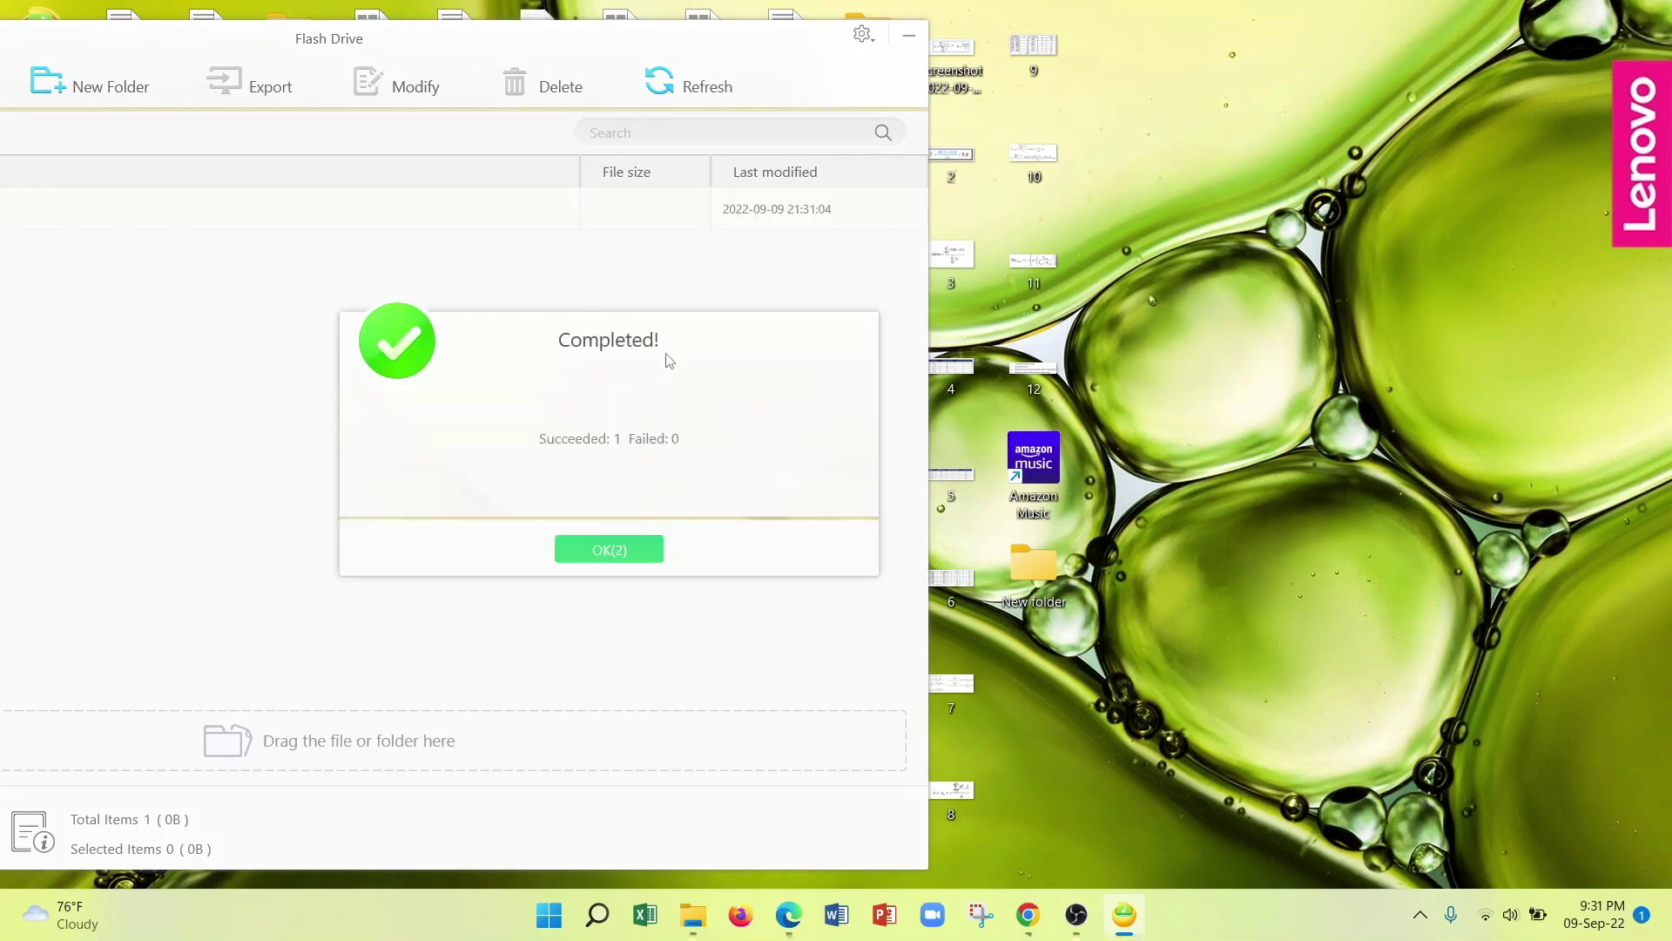
click(582, 549)
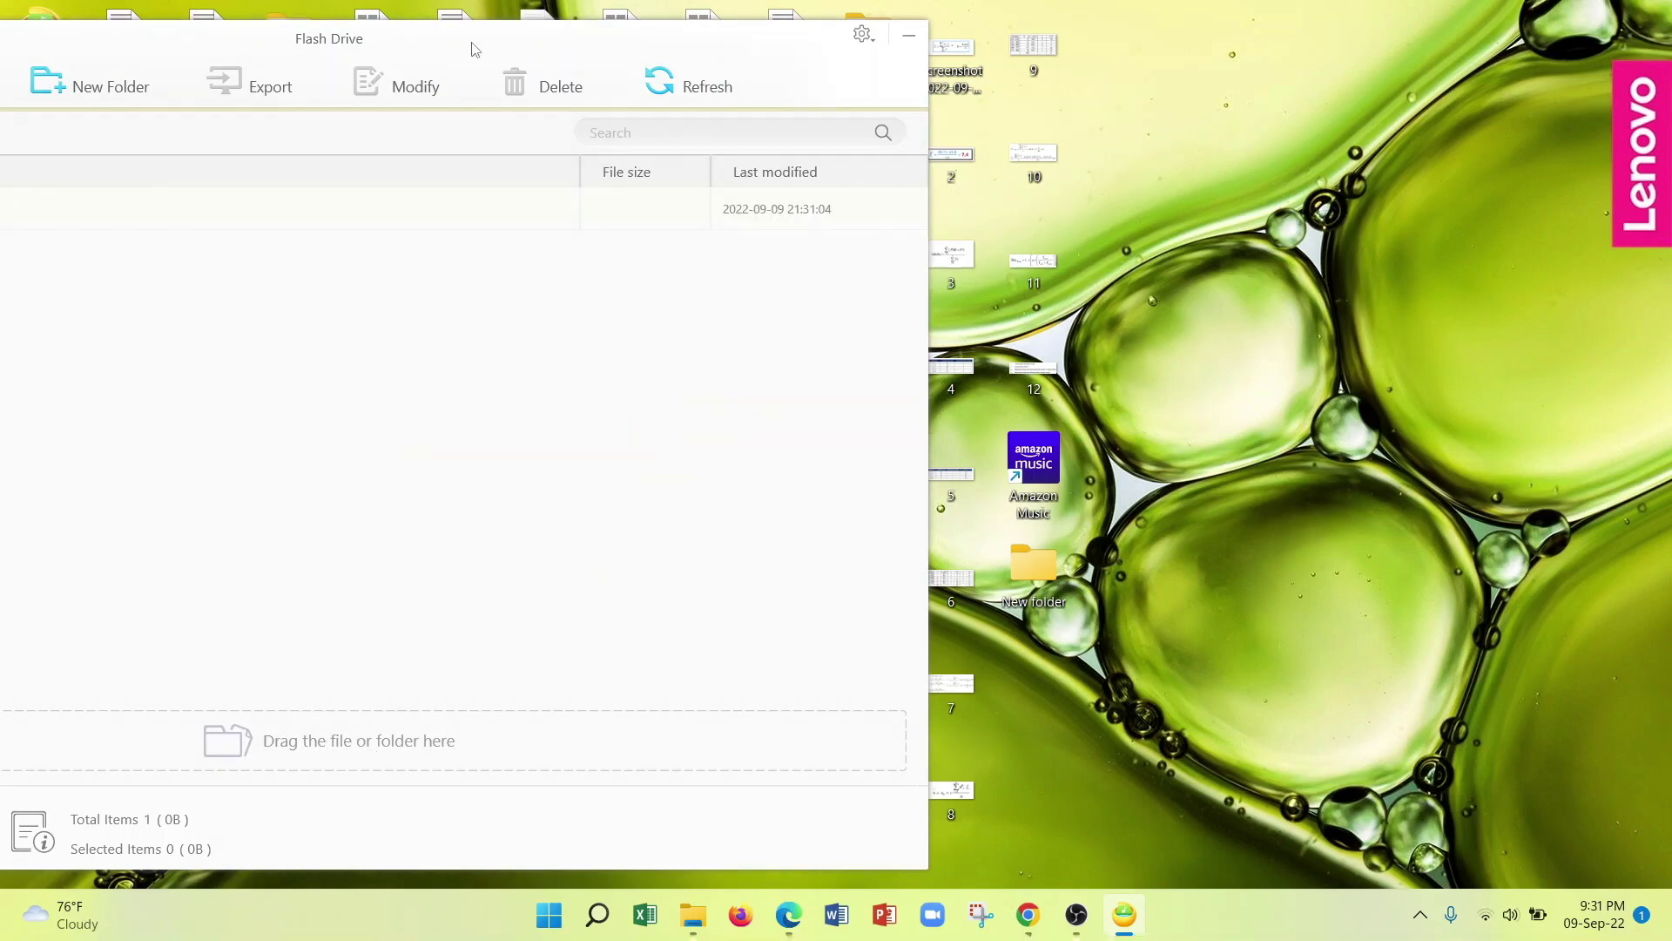
drag(503, 41, 907, 57)
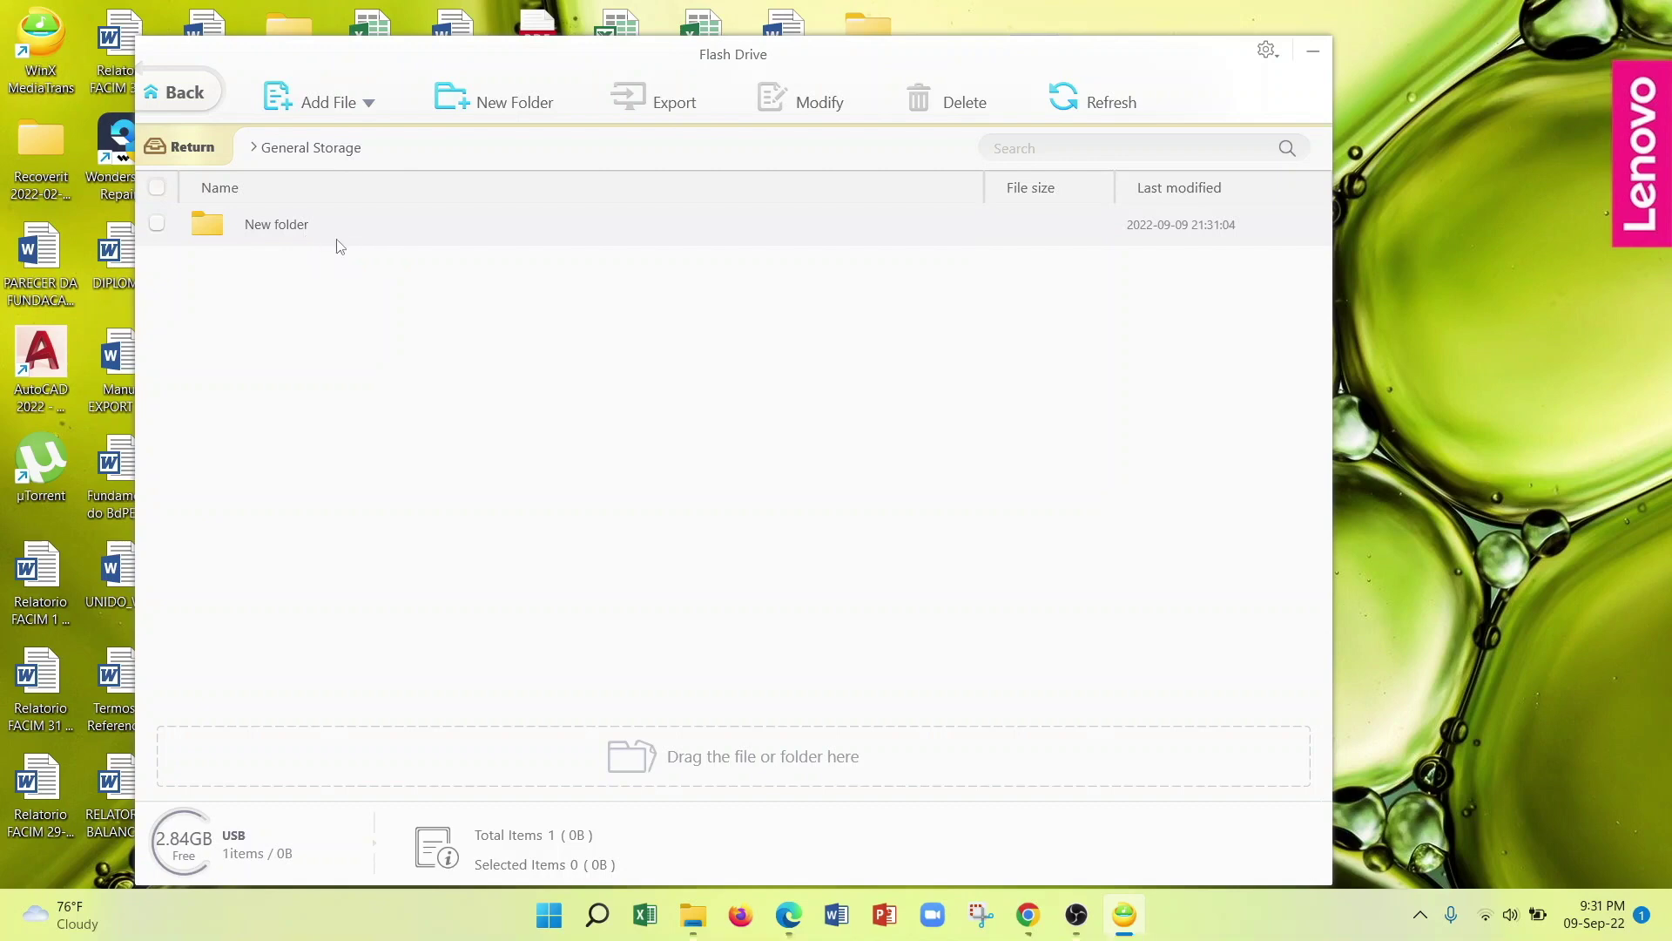
click(157, 226)
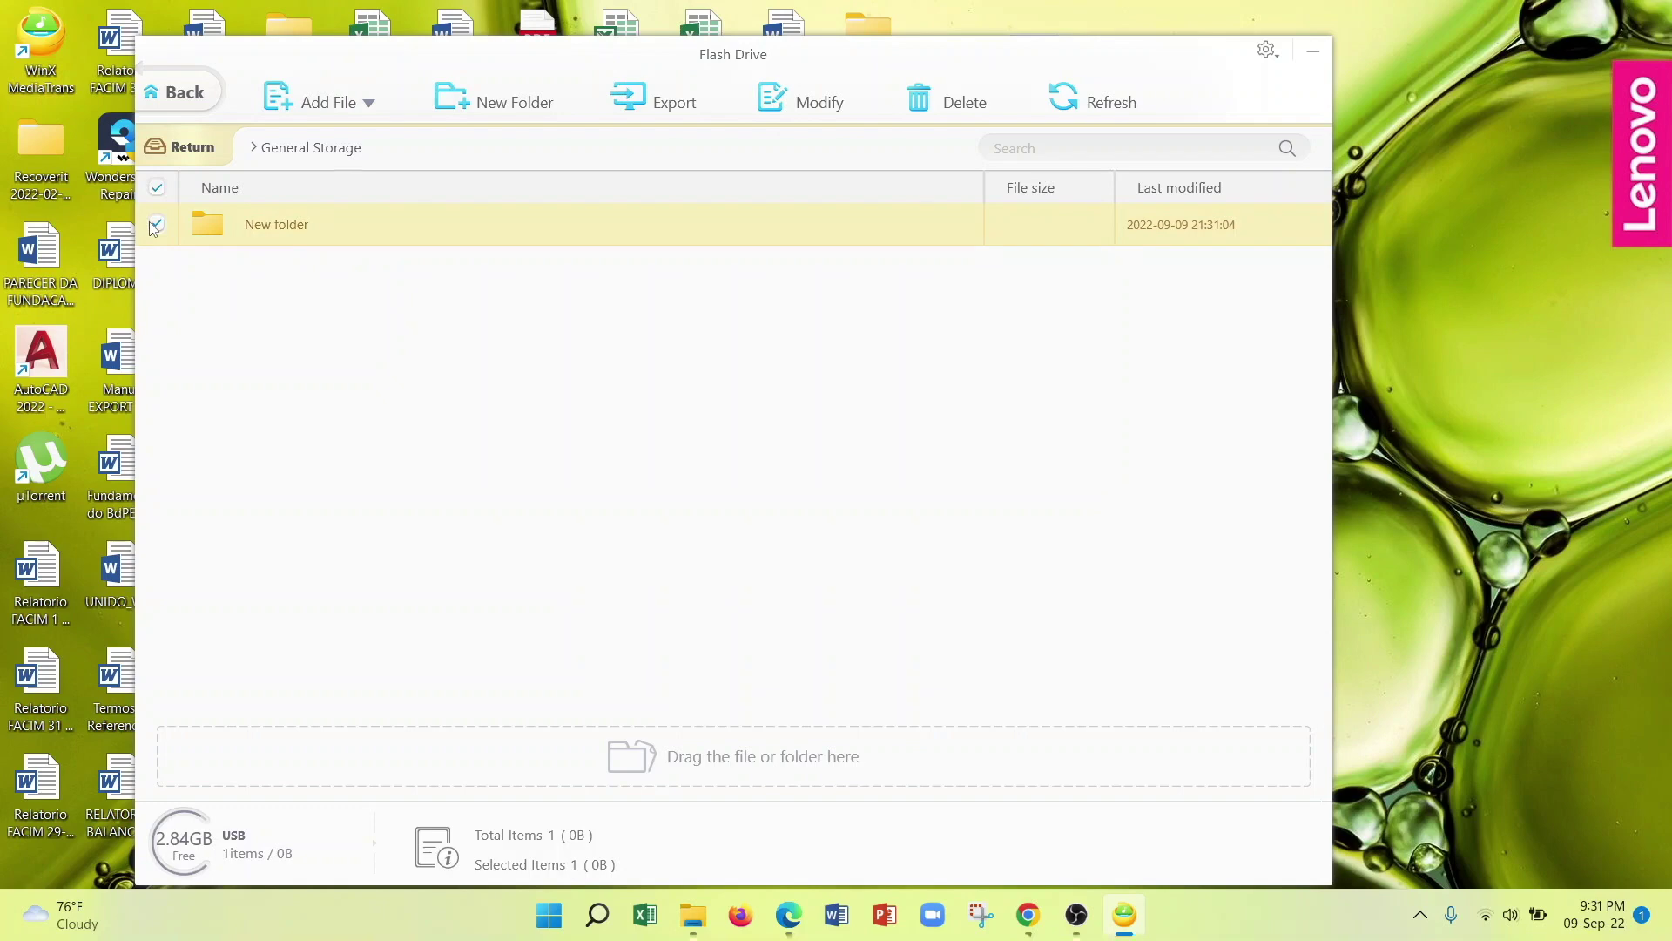
click(645, 107)
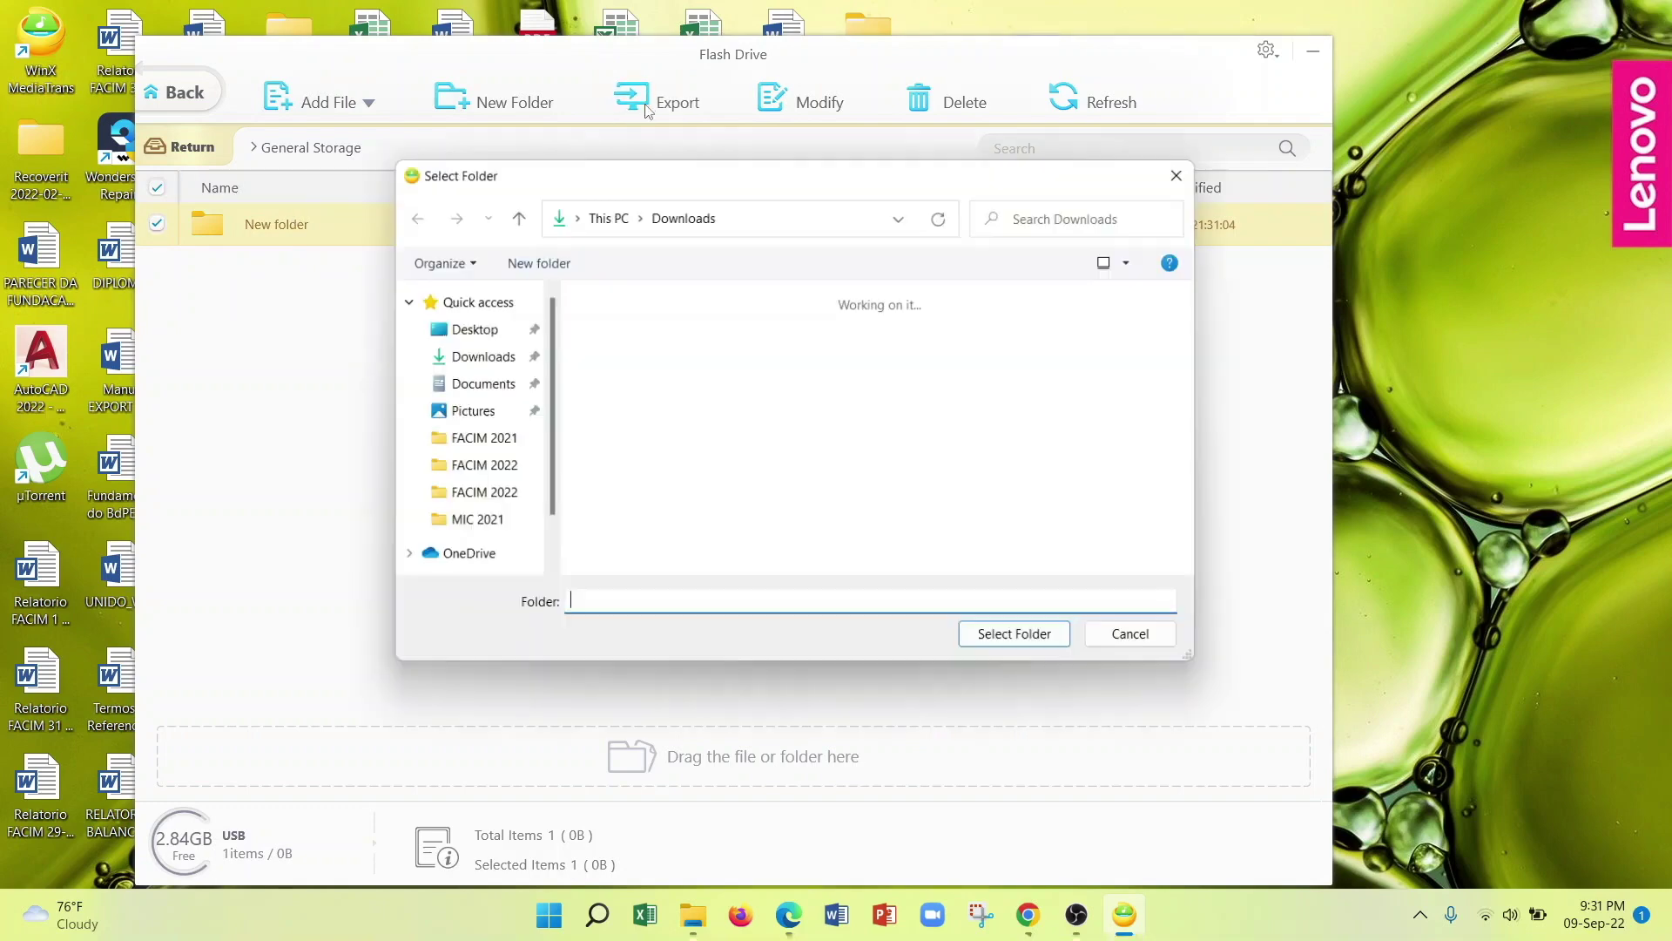
click(1141, 646)
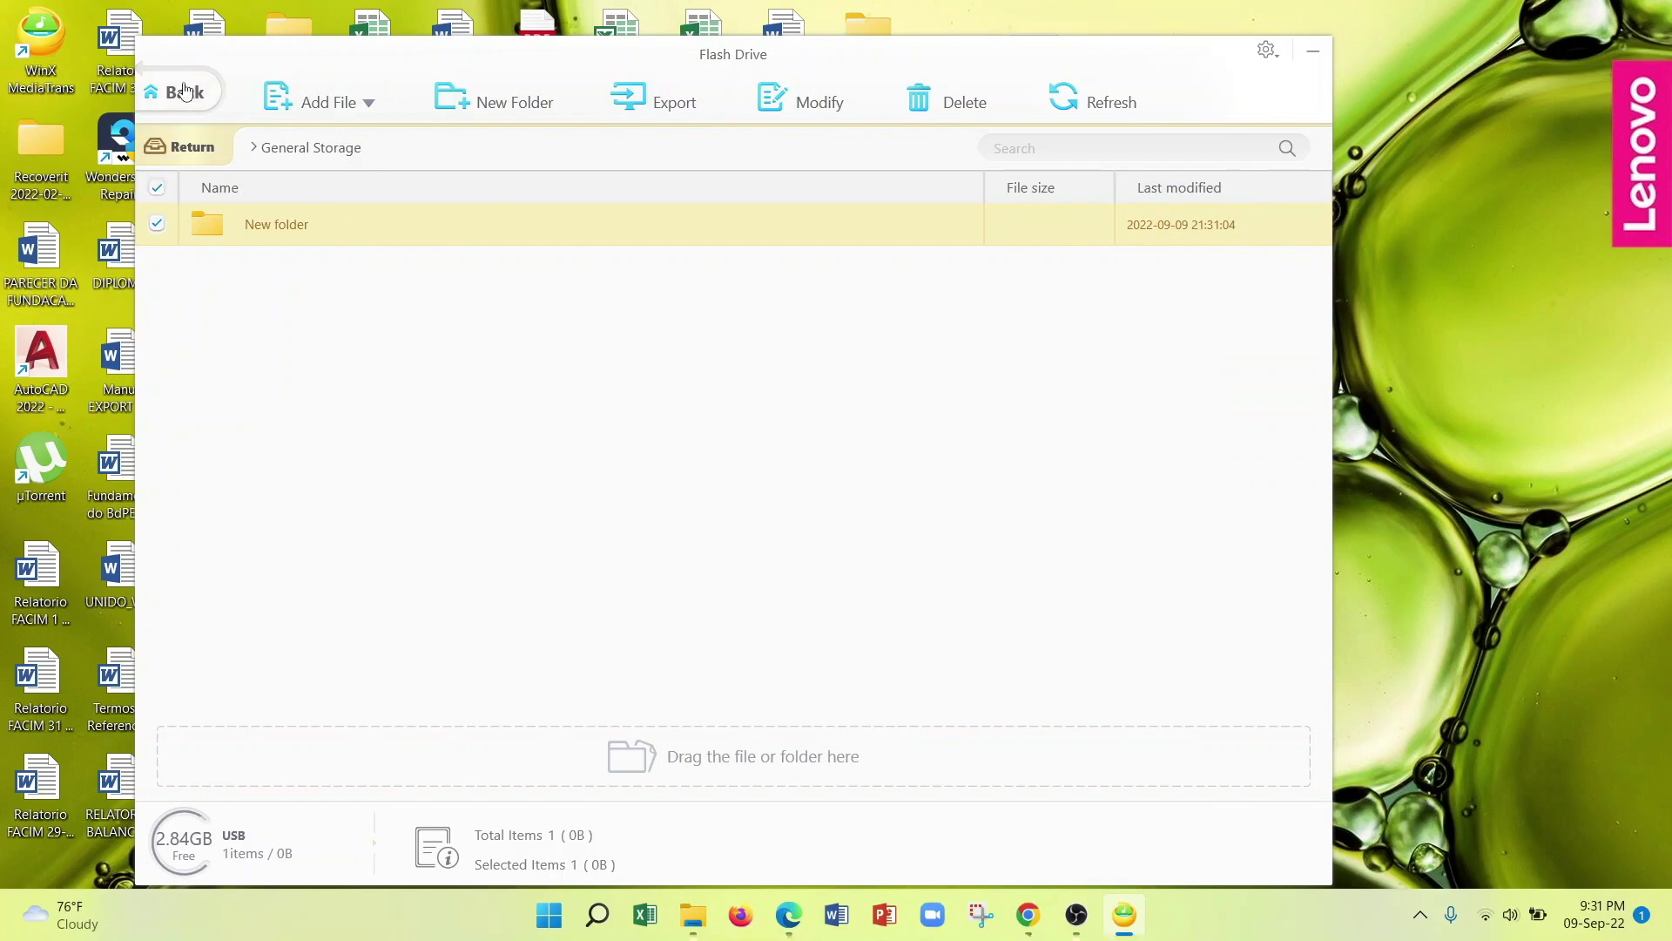